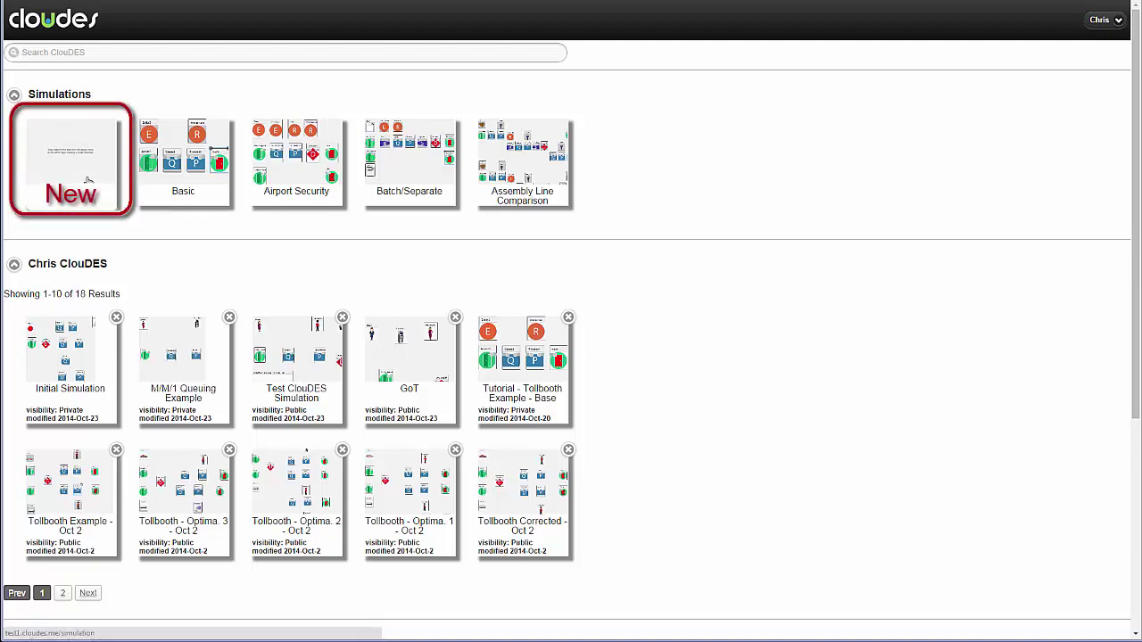
- Create a new simulation named "Tutorial - Tollbooth Simulation - Base Model"
left_click(89, 181)
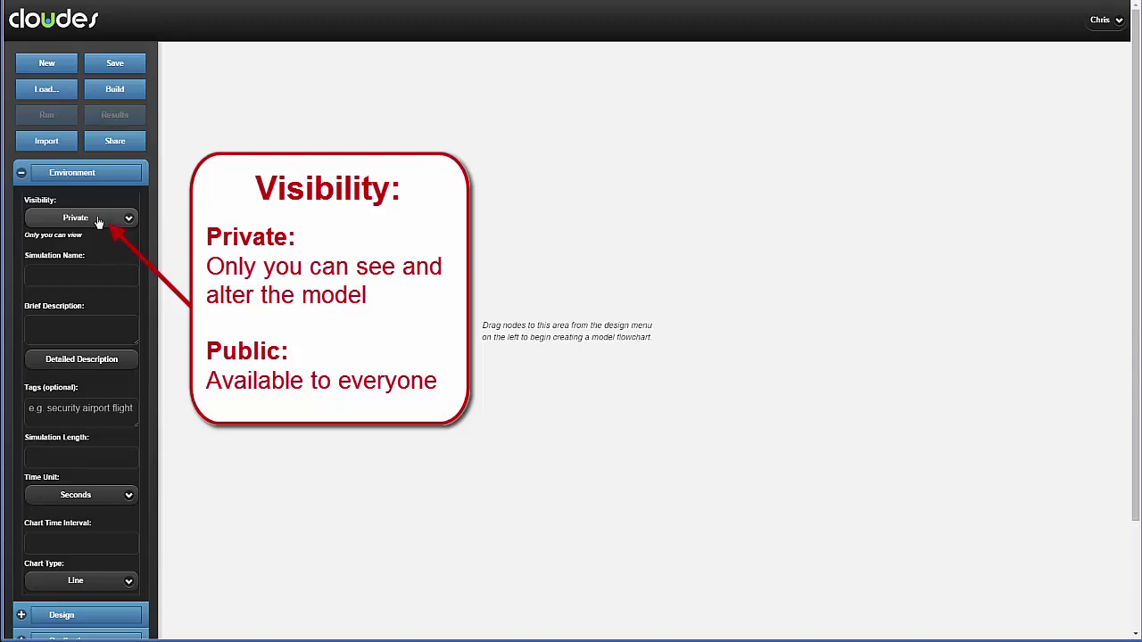
left_click(80, 276)
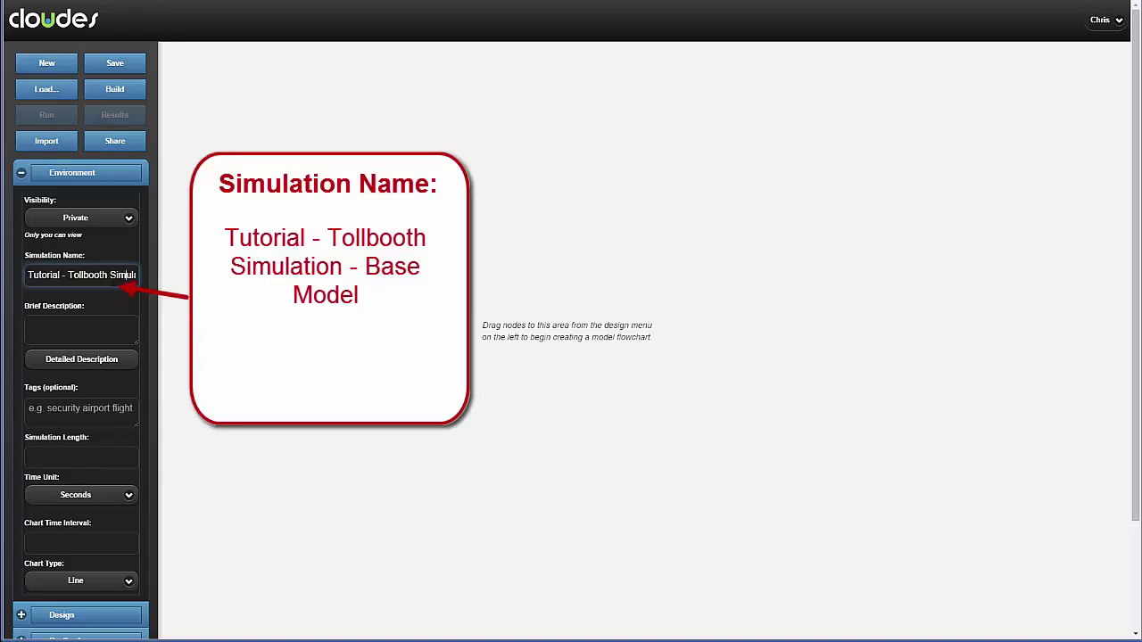
key("Right")
key("Right")
key("Right")
key("Right")
key("Right")
key("Right")
key("Right")
key("Right")
key("Right")
key("Right")
key("Right")
key("Right")
key("Right")
key("Right")
key("Right")
key("Right")
key("Right")
key("Right")
key("Right")
key("Right")
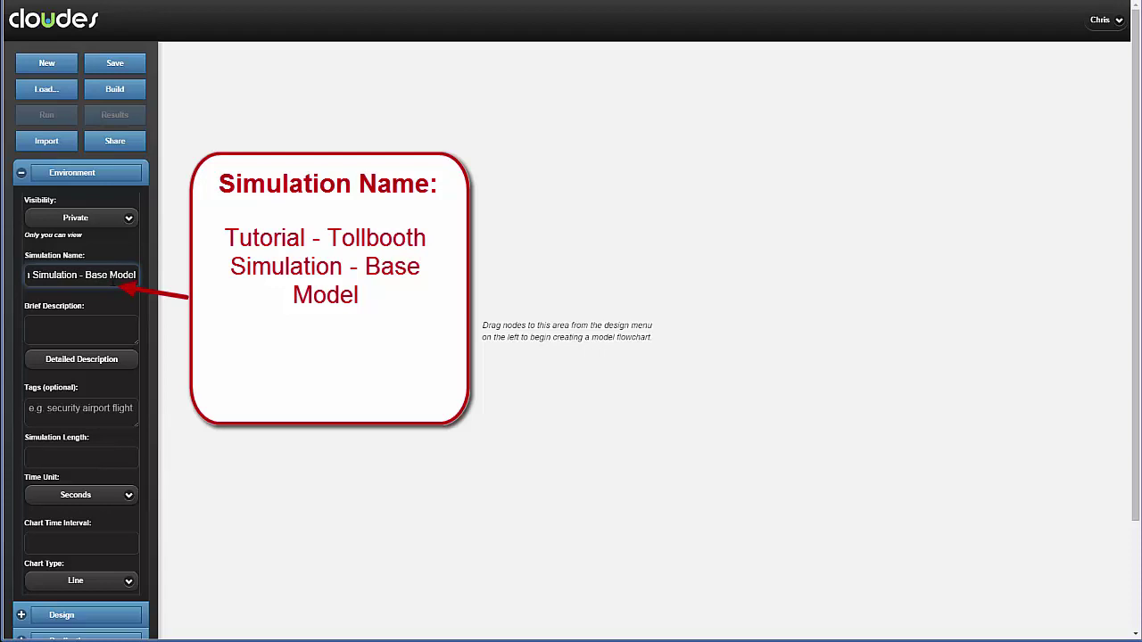
- Add a brief description and the tags "CLOUDES Tutorial Series, Tollbooth, Introductory Example", set the simulation length to 840 Minutes, and save
left_click(104, 326)
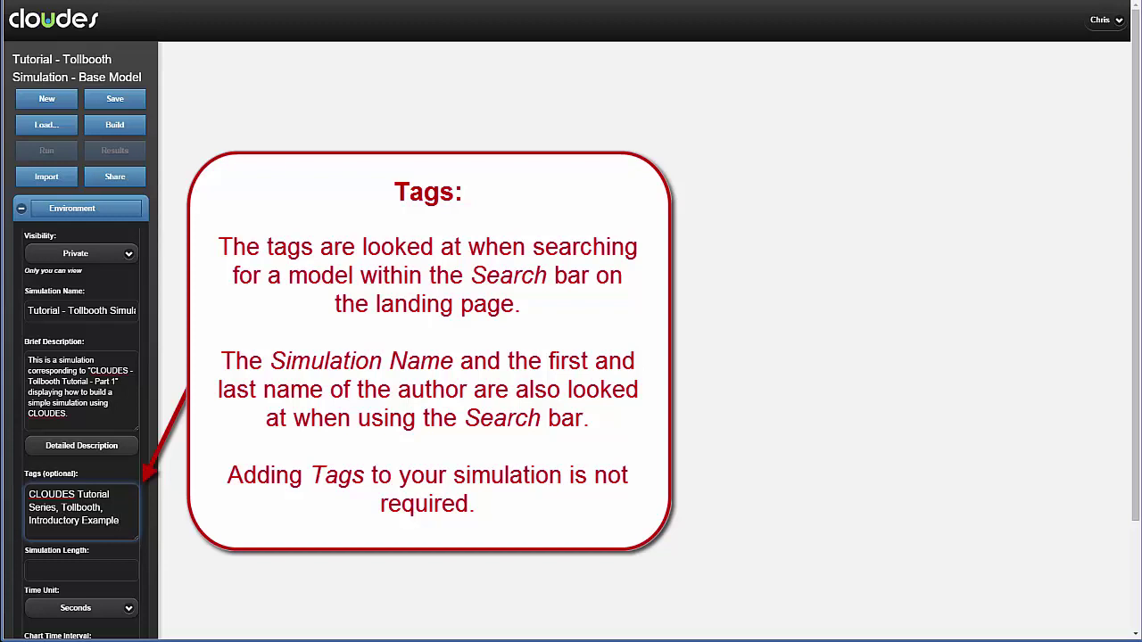
left_click(73, 564)
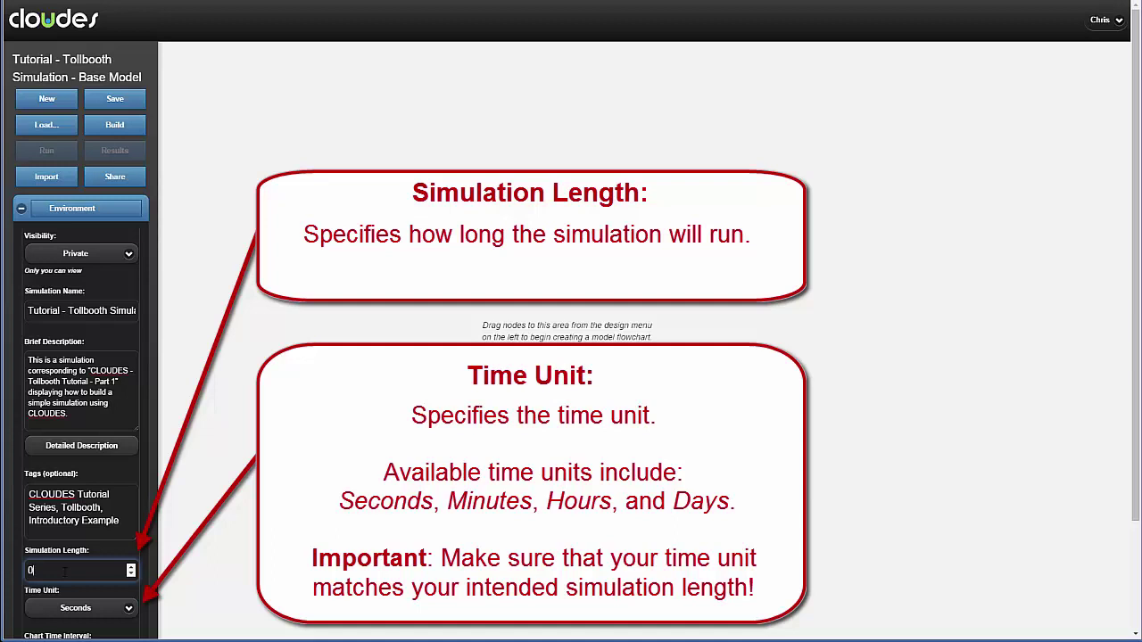
type("840")
left_click(119, 610)
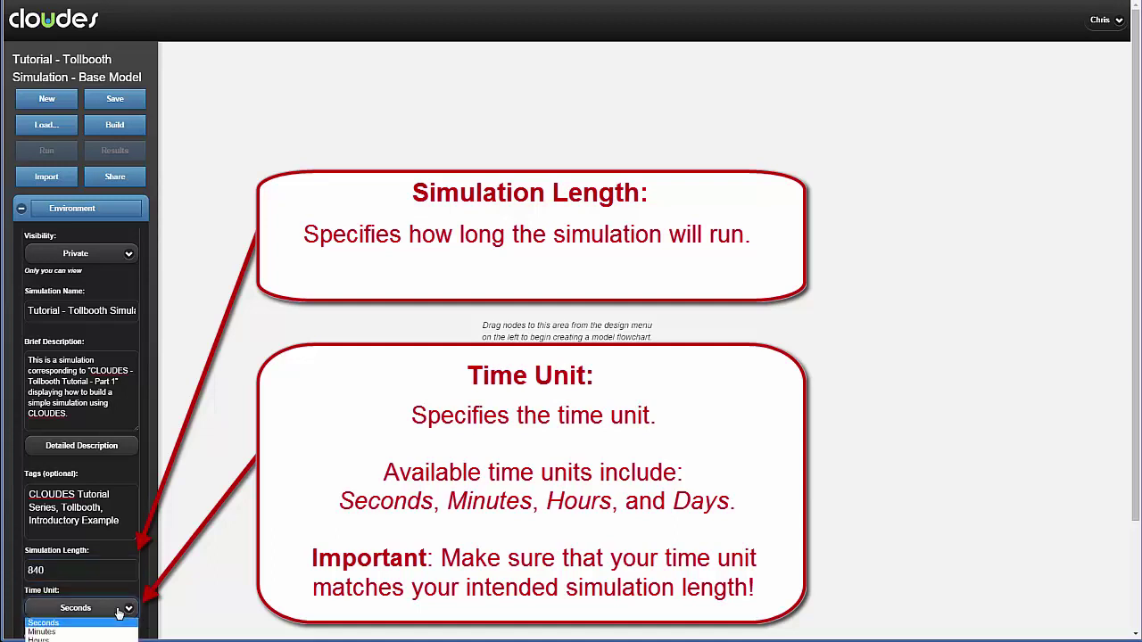
left_click(105, 631)
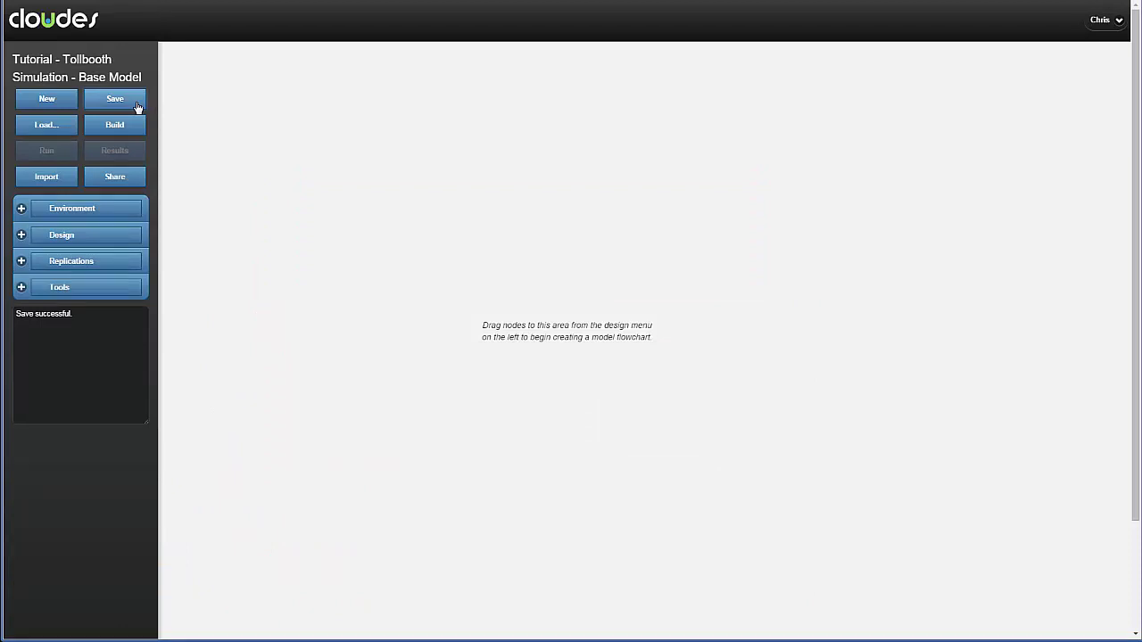
- Reopen the saved Tutorial - Tollbooth Simulation - Base Model from the landing page and show the design nodes
left_click(47, 21)
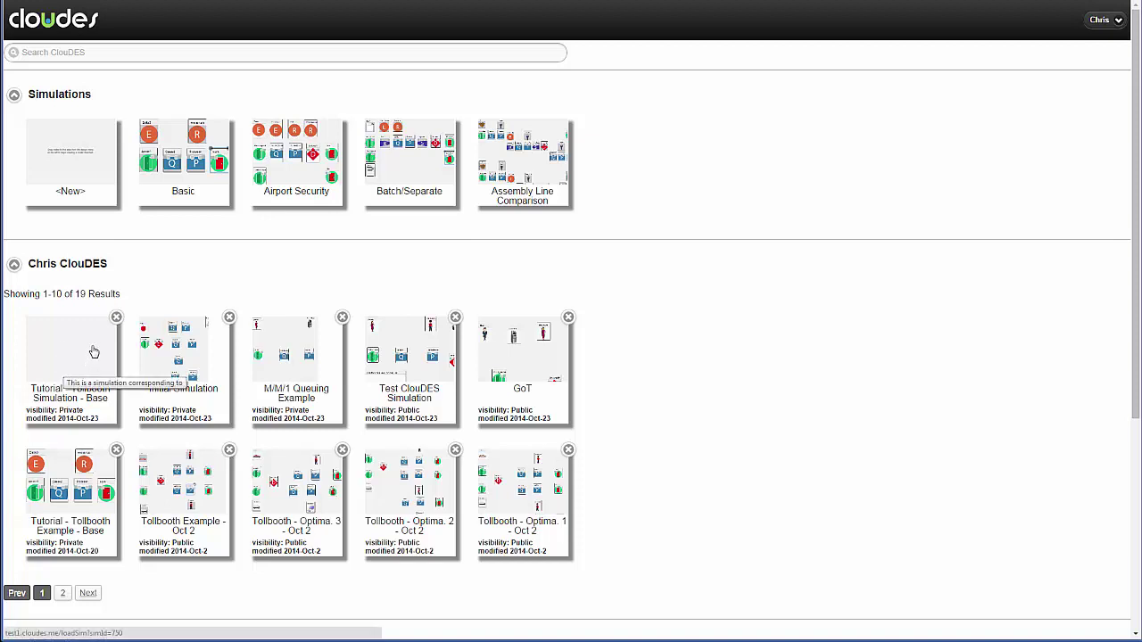
left_click(88, 338)
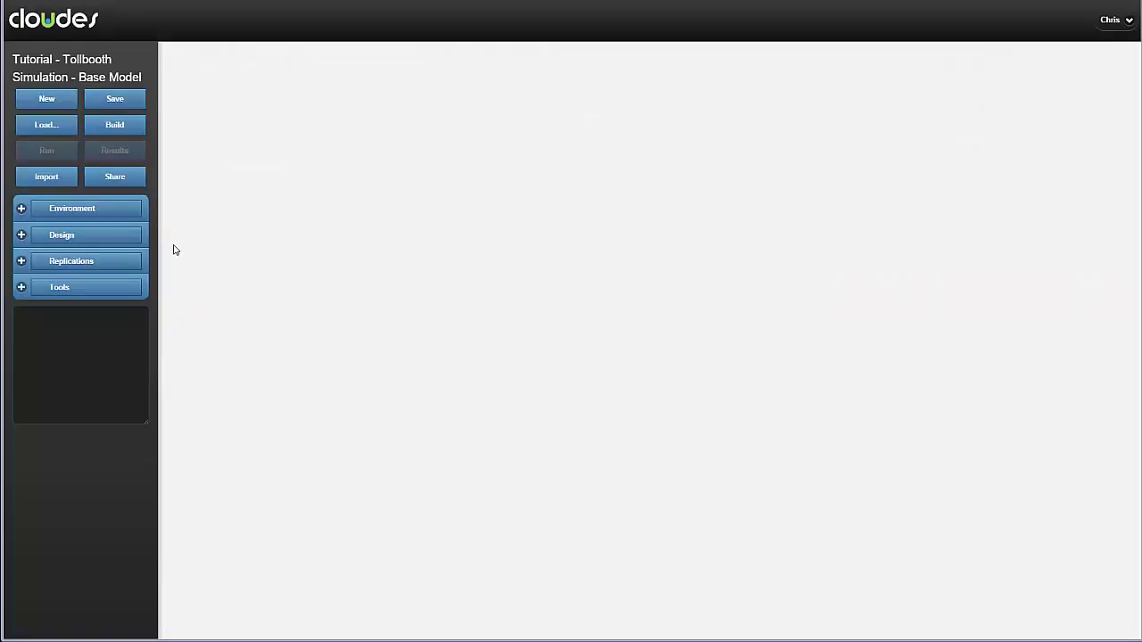
left_click(21, 235)
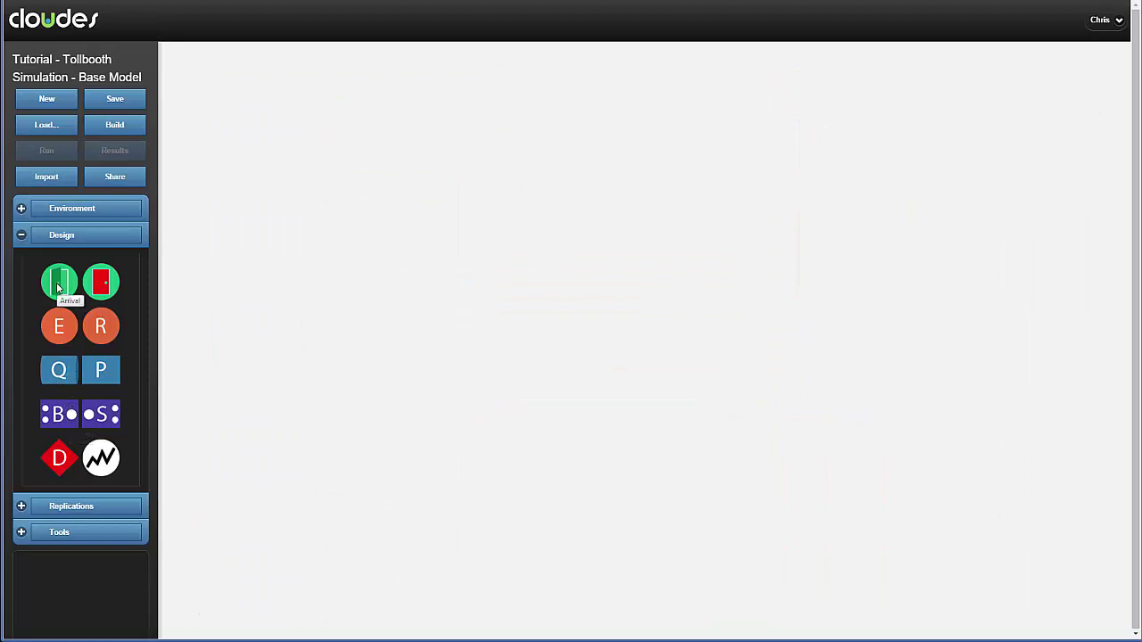
- Place an Arrival, an Entity and a Queue node on the empty canvas and reposition each of them
left_click_drag(58, 287, 353, 258)
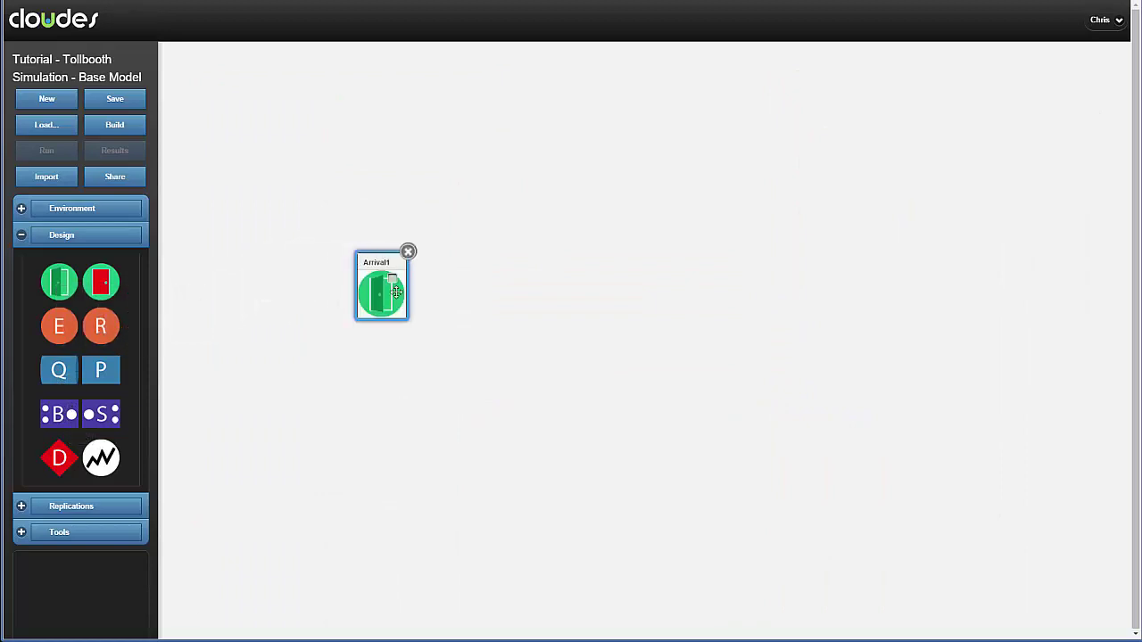
left_click_drag(59, 326, 382, 367)
left_click_drag(65, 380, 542, 296)
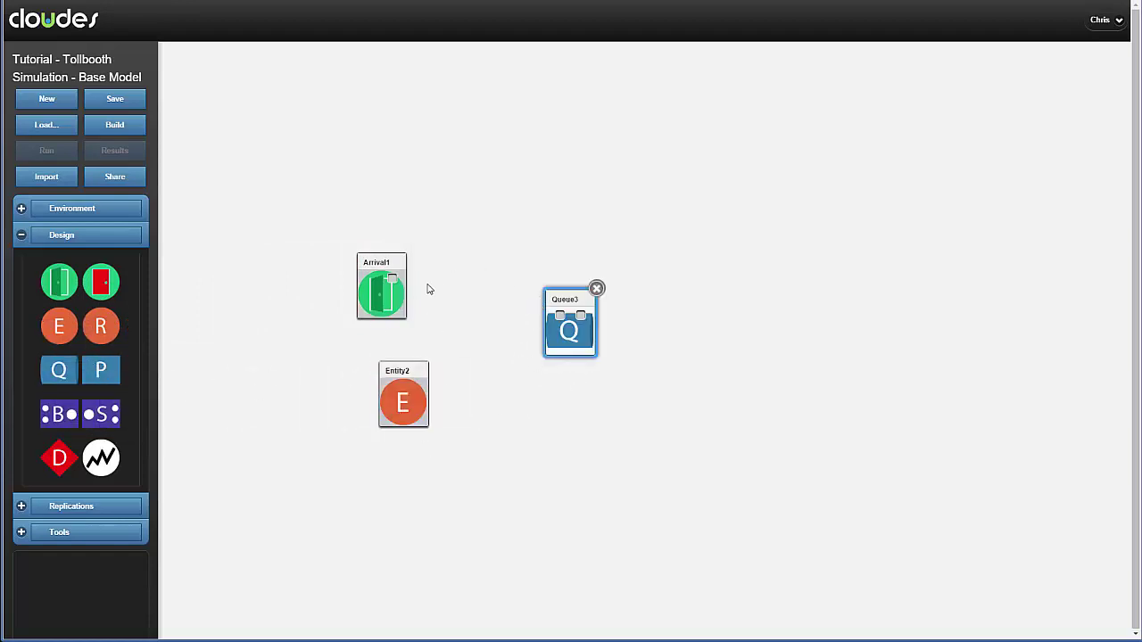
left_click_drag(370, 278, 367, 211)
left_click_drag(581, 316, 561, 296)
left_click_drag(414, 398, 473, 363)
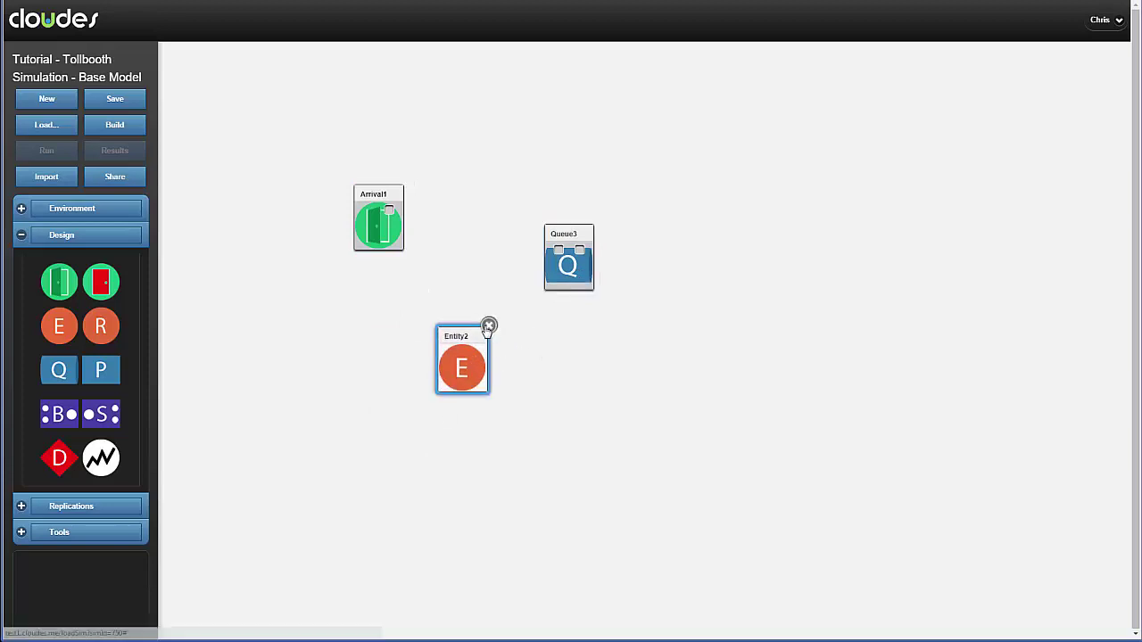
- Delete the Entity, Queue and Arrival nodes from the canvas
left_click(489, 327)
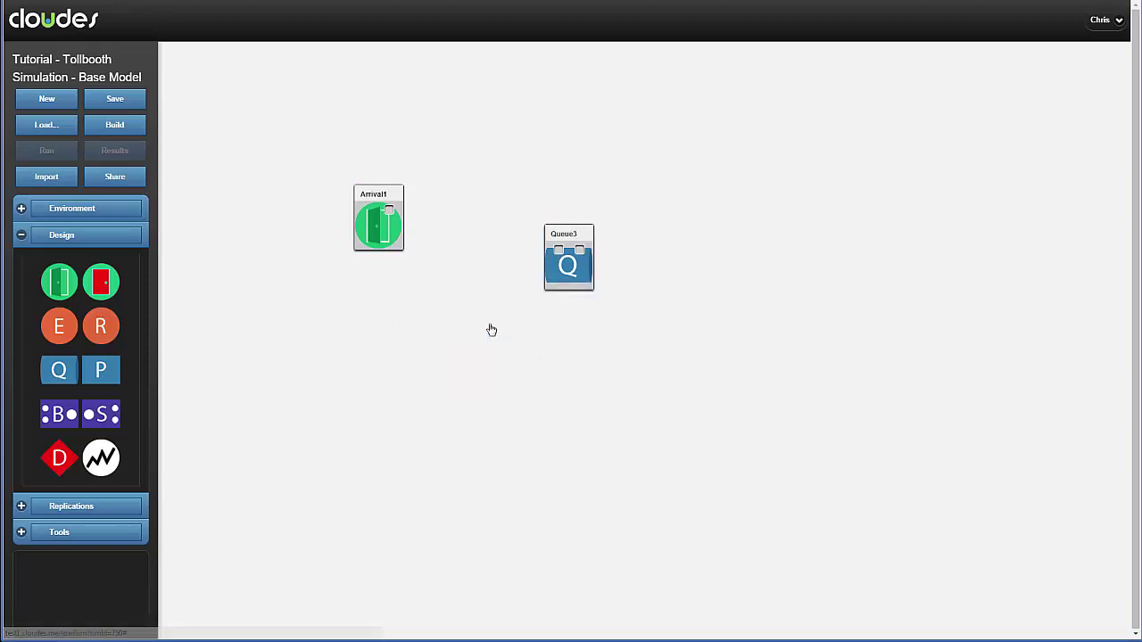
left_click(573, 261)
left_click(592, 229)
left_click_drag(389, 197, 311, 313)
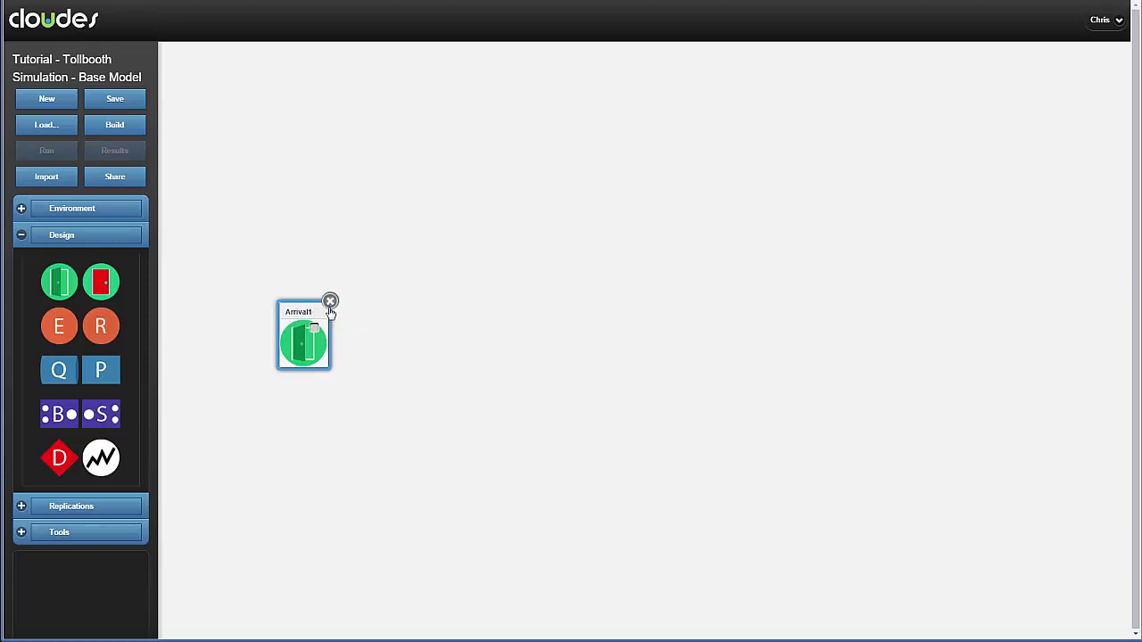
left_click(331, 303)
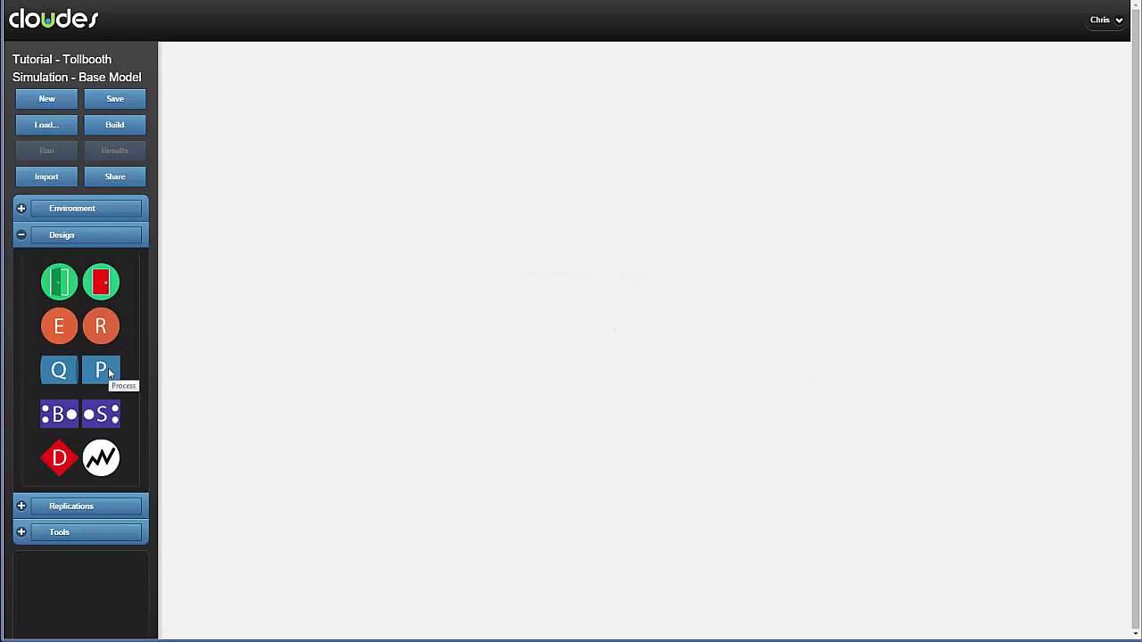
- Add a Process node in the upper middle of the canvas and name it "Booth A"
left_click_drag(108, 367, 578, 239)
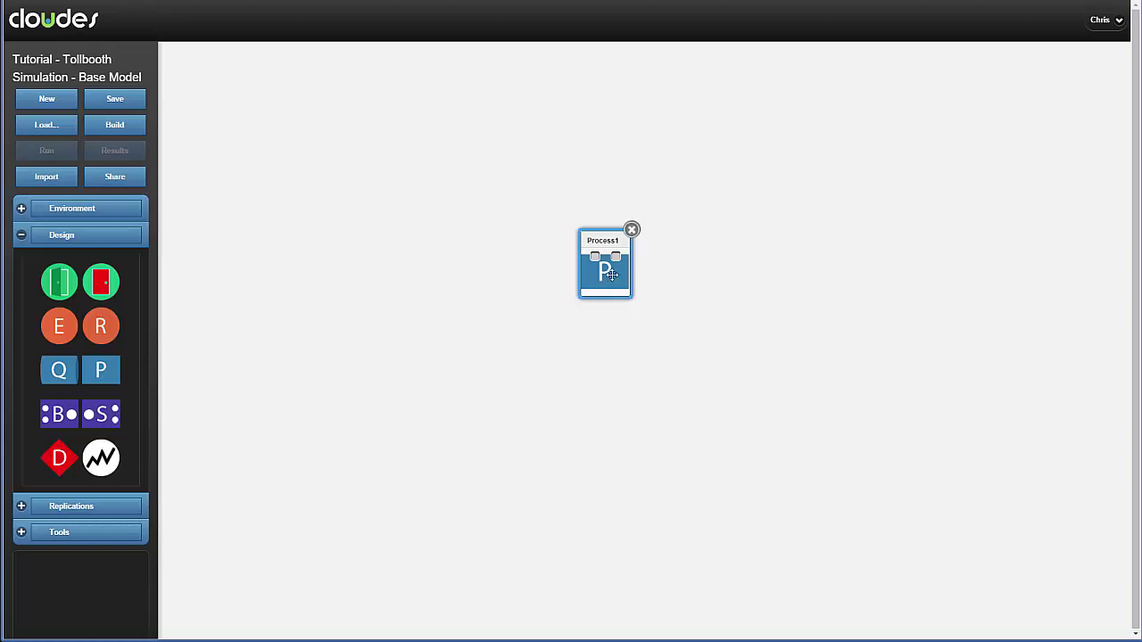
double_click(611, 274)
left_click_drag(607, 255, 832, 201)
double_click(806, 216)
type("Booth A")
left_click(891, 343)
left_click_drag(600, 286, 641, 258)
- Add a second Process node directly below Booth A and name it "Booth B"
left_click_drag(107, 373, 642, 387)
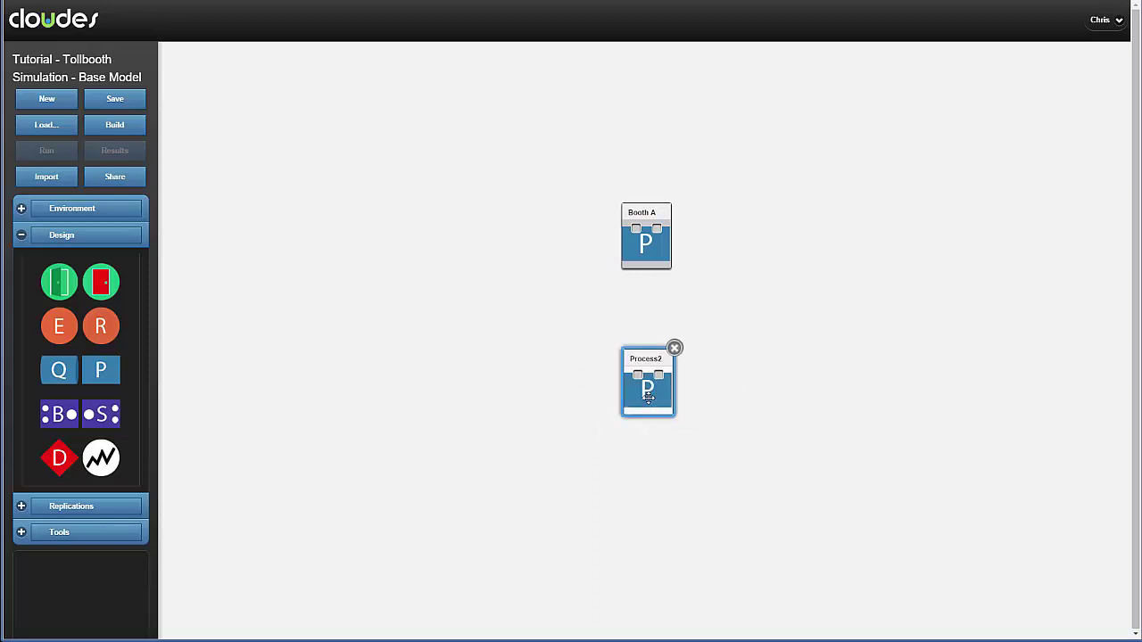
double_click(646, 397)
double_click(792, 220)
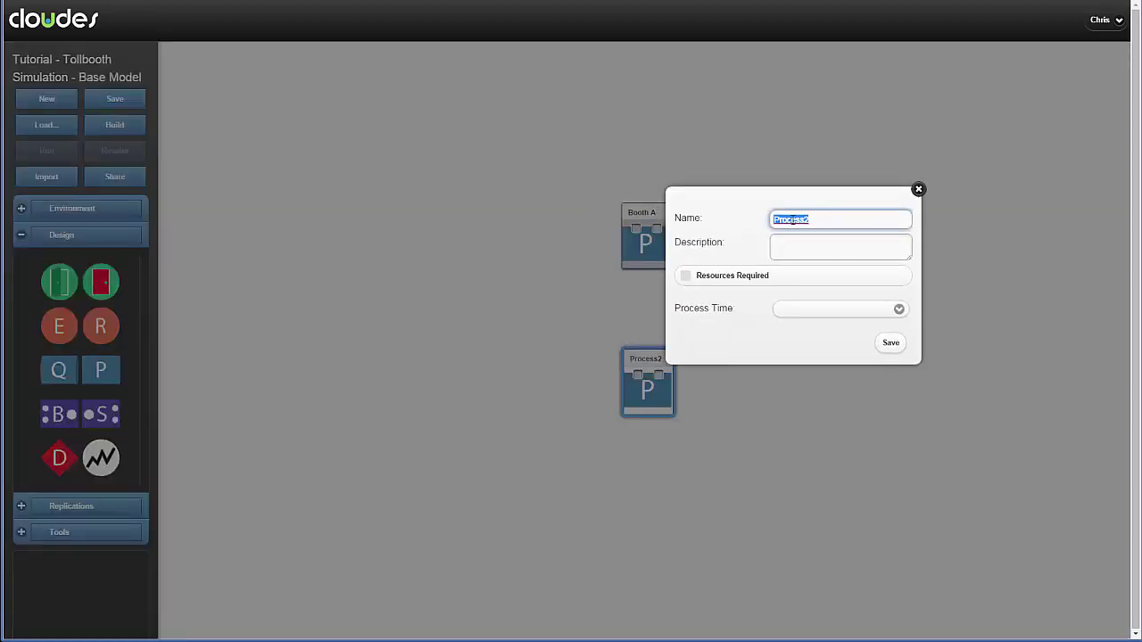
type("Booth B")
left_click(890, 343)
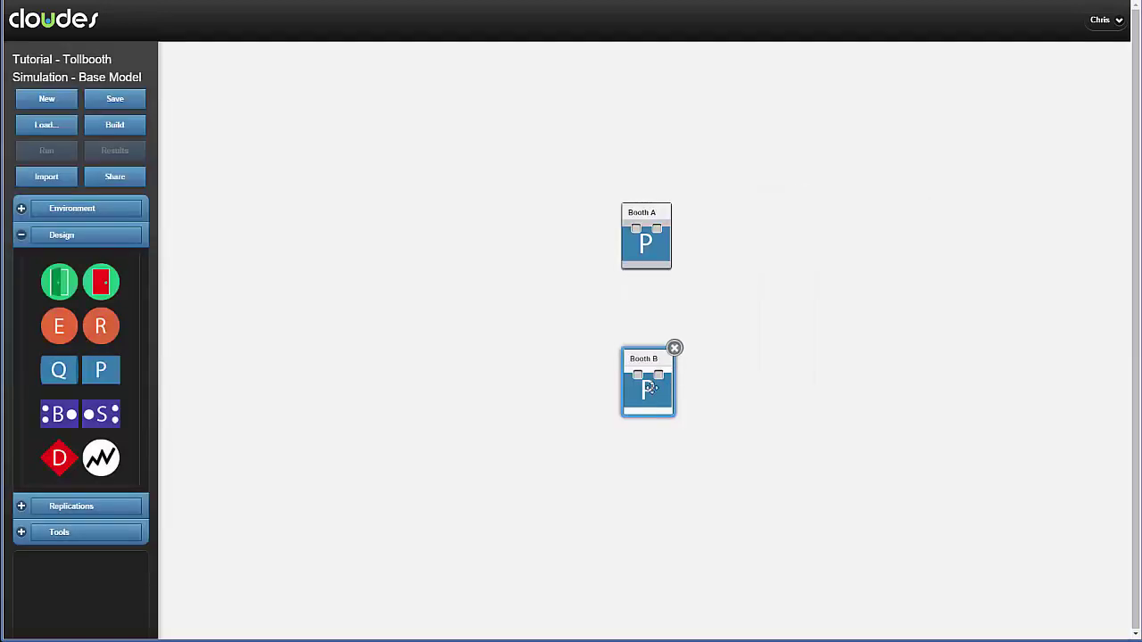
left_click(451, 367)
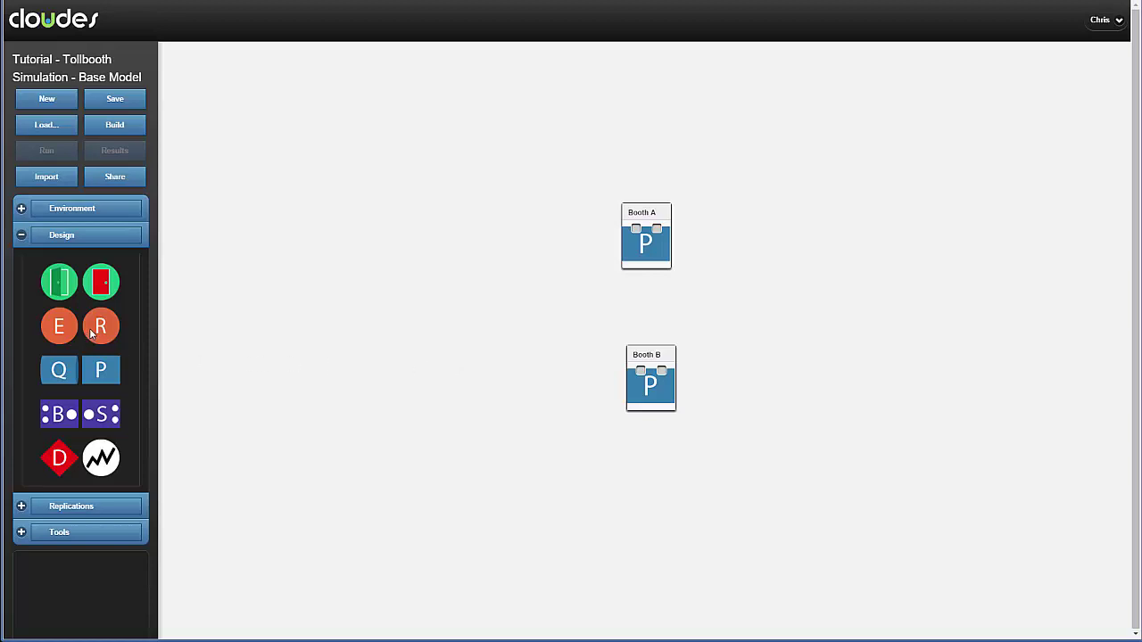
- Add one Resource node above Booth A and another below Booth B, naming the upper one "Booth A Attendent"
left_click_drag(90, 332, 625, 119)
left_click_drag(104, 332, 655, 496)
double_click(651, 174)
double_click(780, 224)
type("Booth A Attendent")
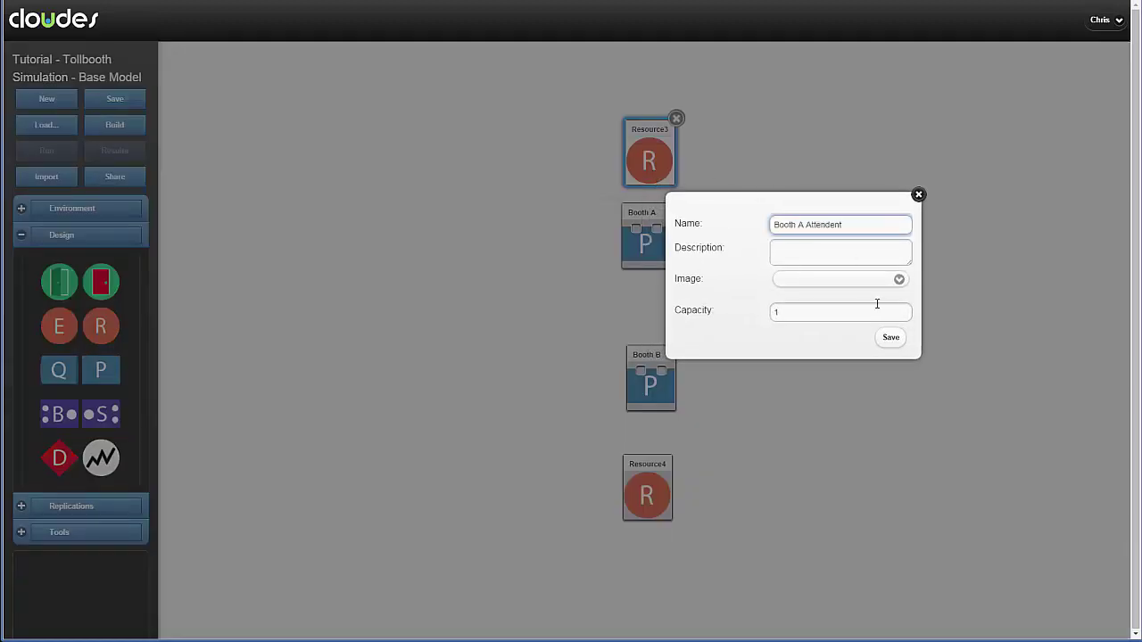
left_click(890, 337)
- Rename the Resource node below Booth B as "Booth B attendant"
double_click(654, 494)
left_click_drag(816, 209, 869, 249)
double_click(855, 263)
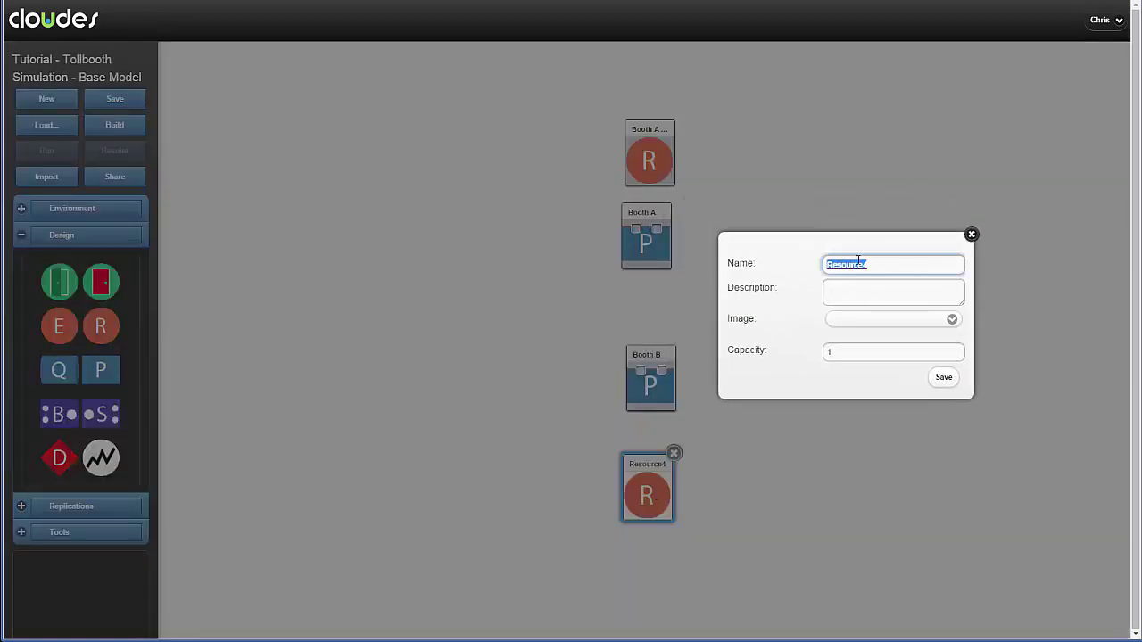
type("Booth B attendant")
left_click(933, 382)
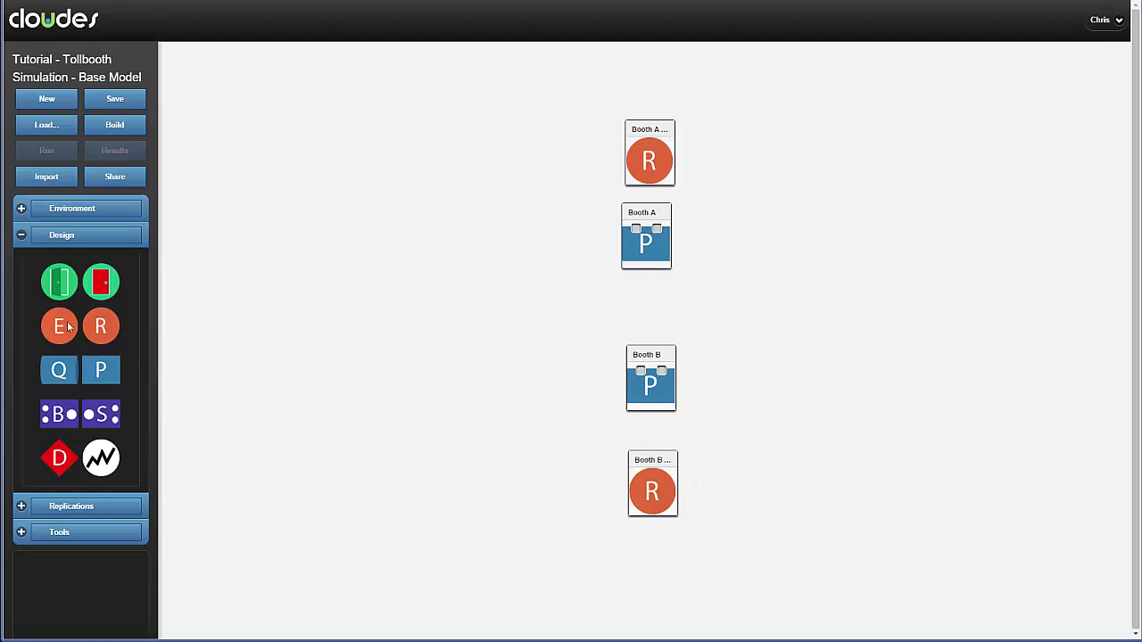
- Add an Entity node in the upper-left area of the canvas, named "Car" with the Car image
left_click_drag(68, 324, 264, 225)
left_click_drag(284, 266, 282, 208)
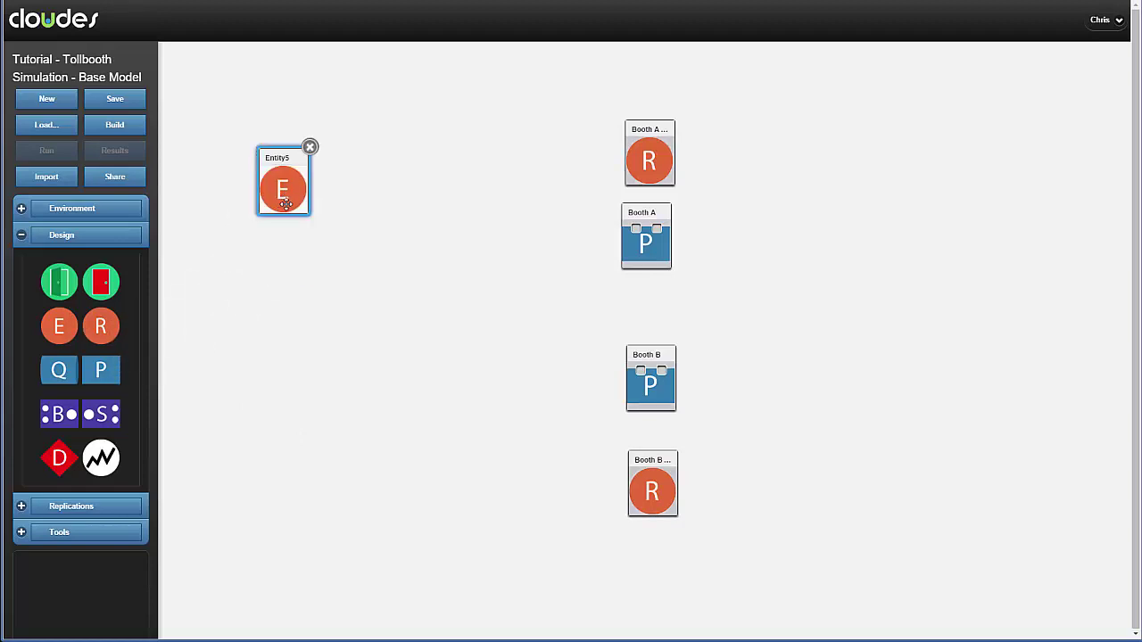
double_click(289, 204)
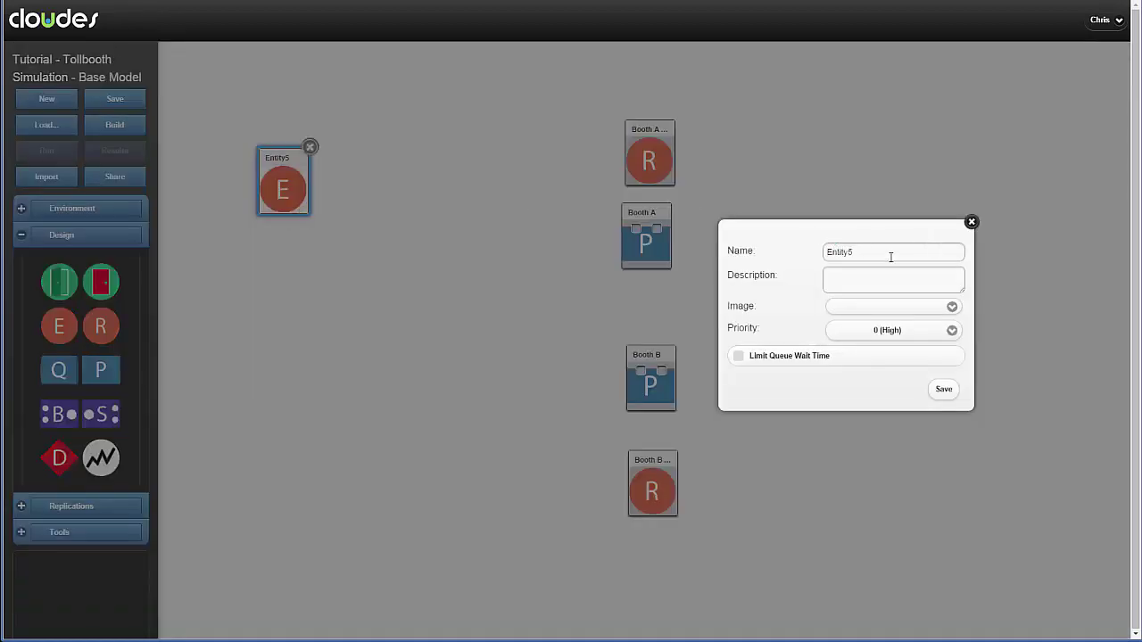
double_click(850, 254)
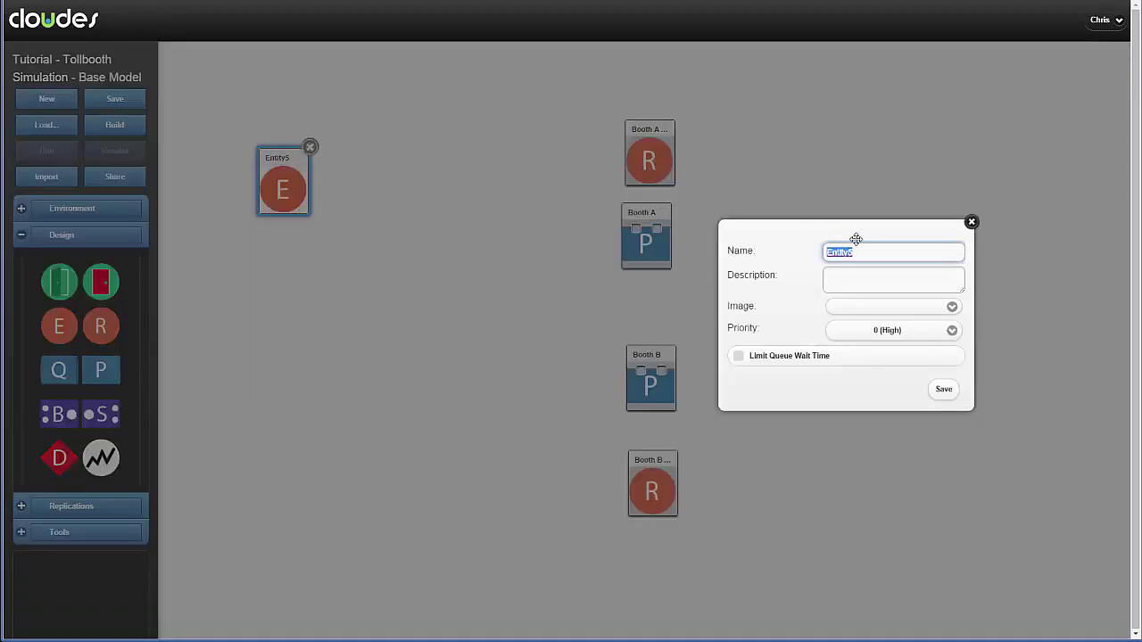
type("Car")
left_click(949, 306)
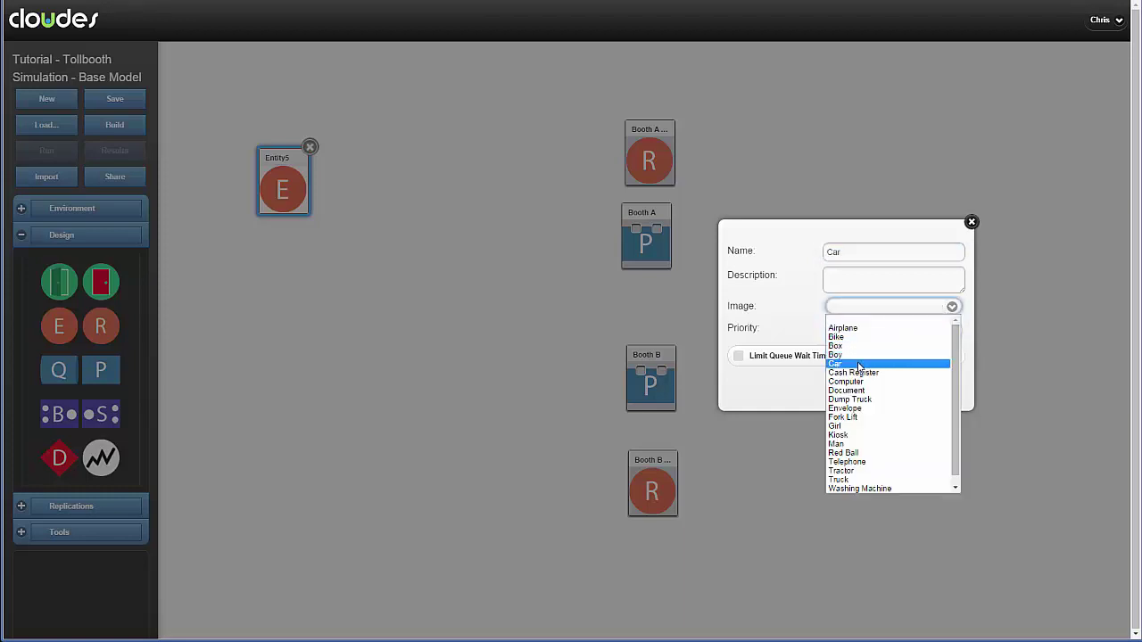
left_click(859, 366)
left_click(933, 398)
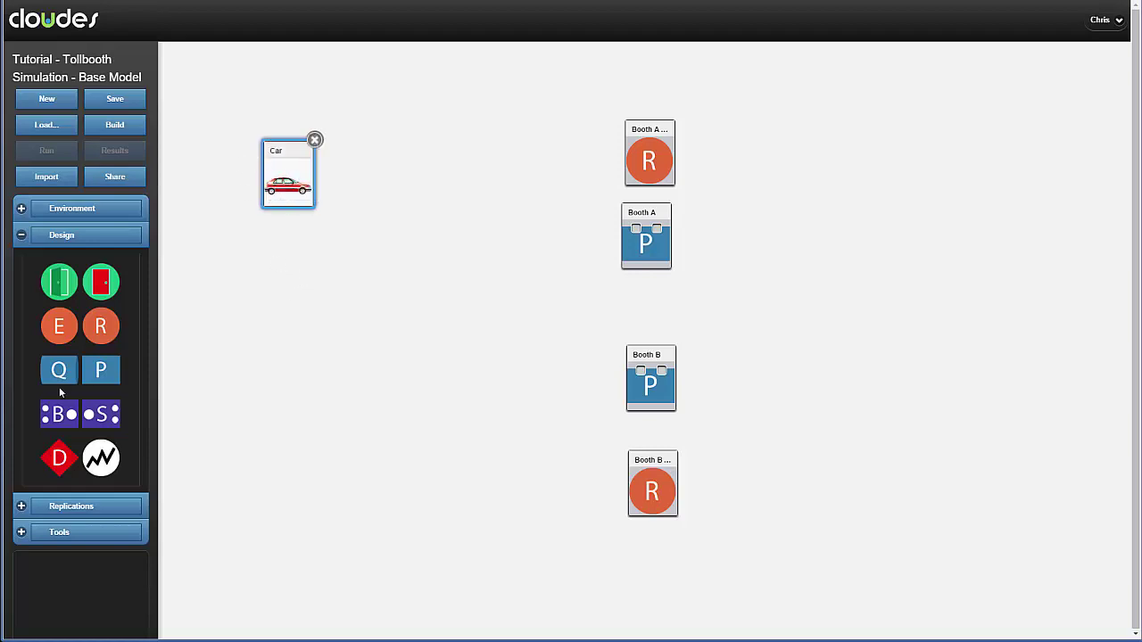
- Add an Entity node named "Trucker" with the Truck image and align it below the Car entity
left_click_drag(59, 337, 288, 470)
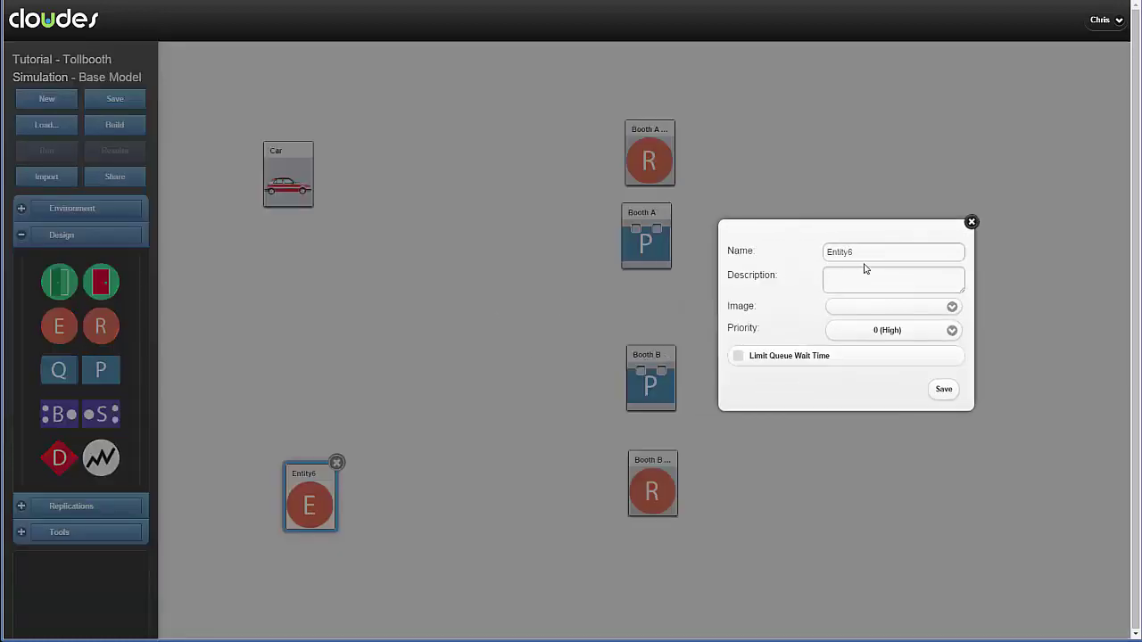
left_click_drag(853, 251, 854, 235)
type("Trucker")
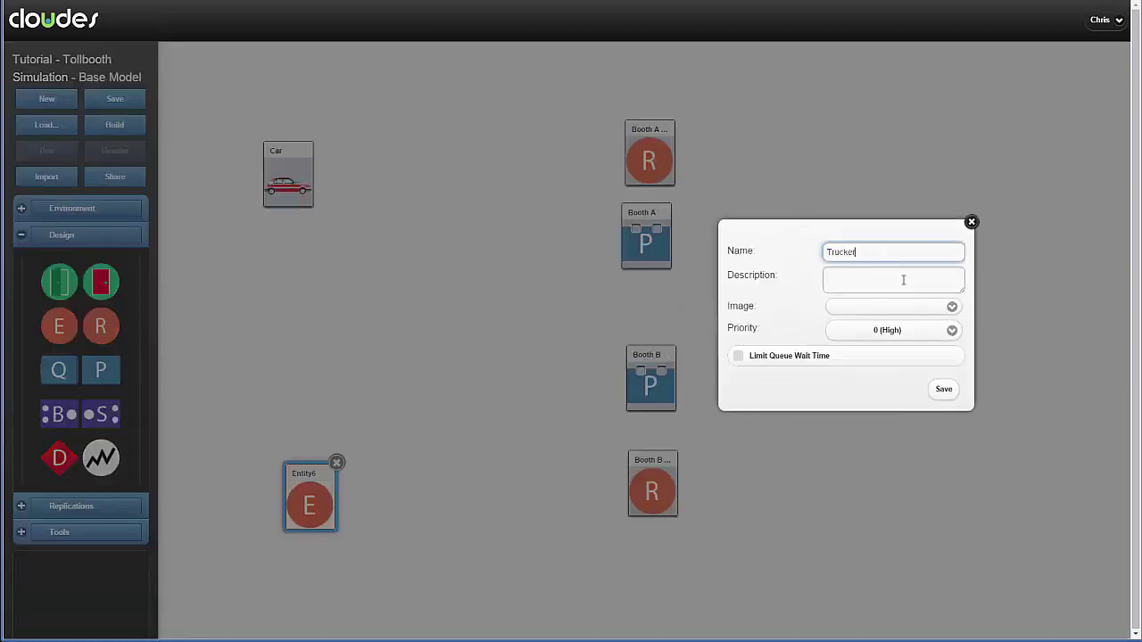
left_click(919, 306)
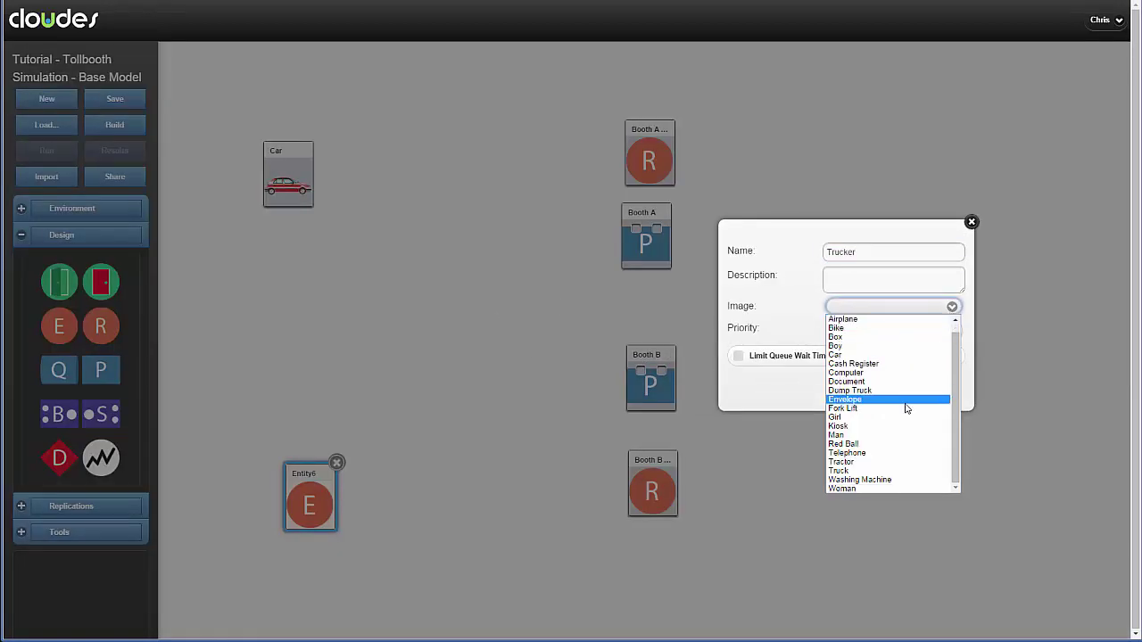
left_click(904, 471)
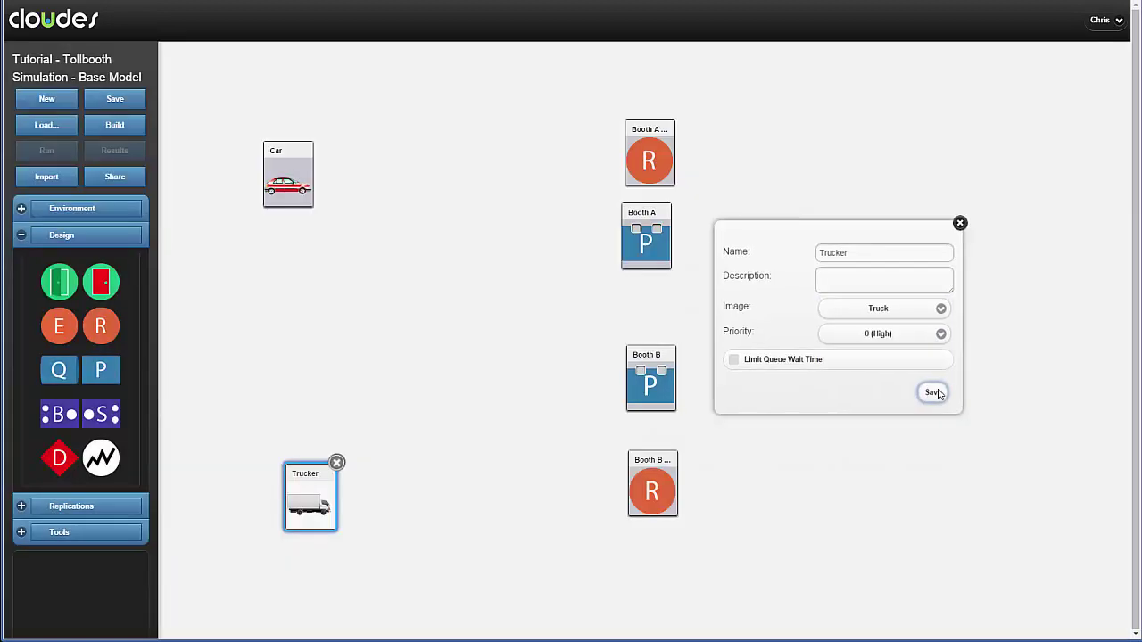
left_click(933, 393)
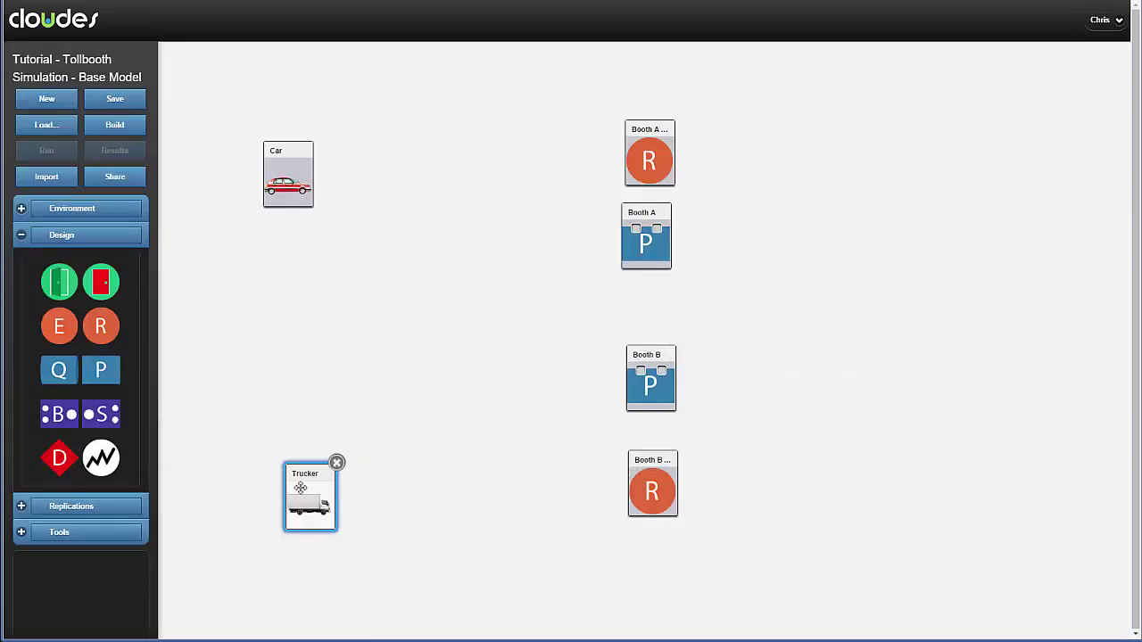
left_click_drag(323, 489, 298, 480)
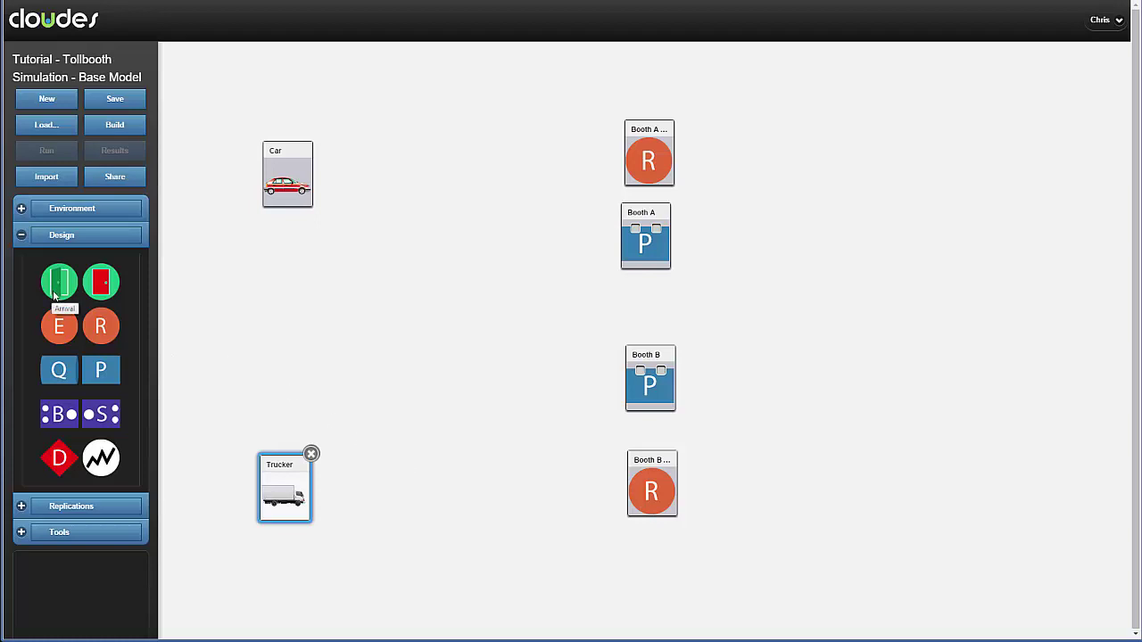
- Add two Arrival nodes between the Car and Trucker entities, naming the upper one "Car Arrival"
left_click_drag(53, 294, 277, 264)
left_click_drag(64, 286, 294, 373)
left_click_drag(307, 416, 307, 417)
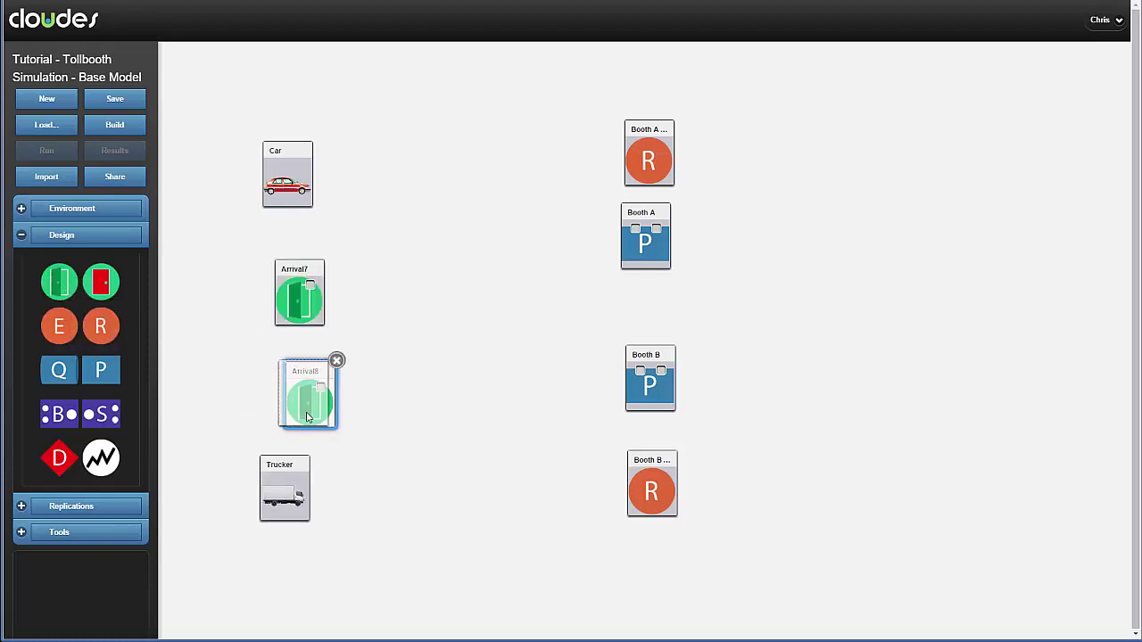
double_click(295, 312)
double_click(896, 221)
type("Car Arrival")
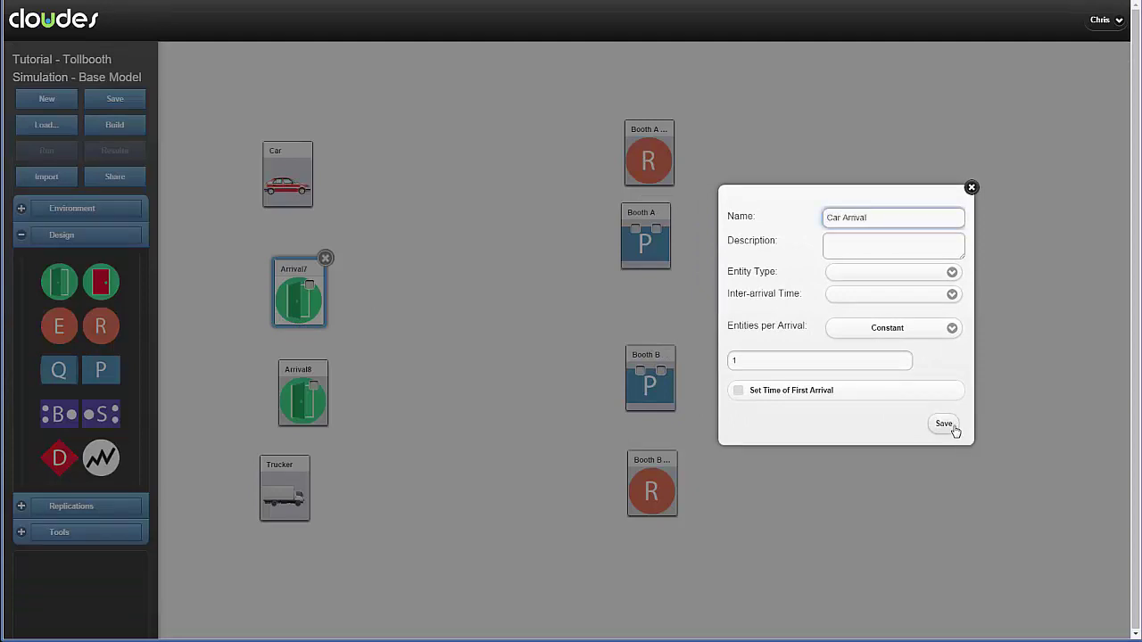
left_click(953, 429)
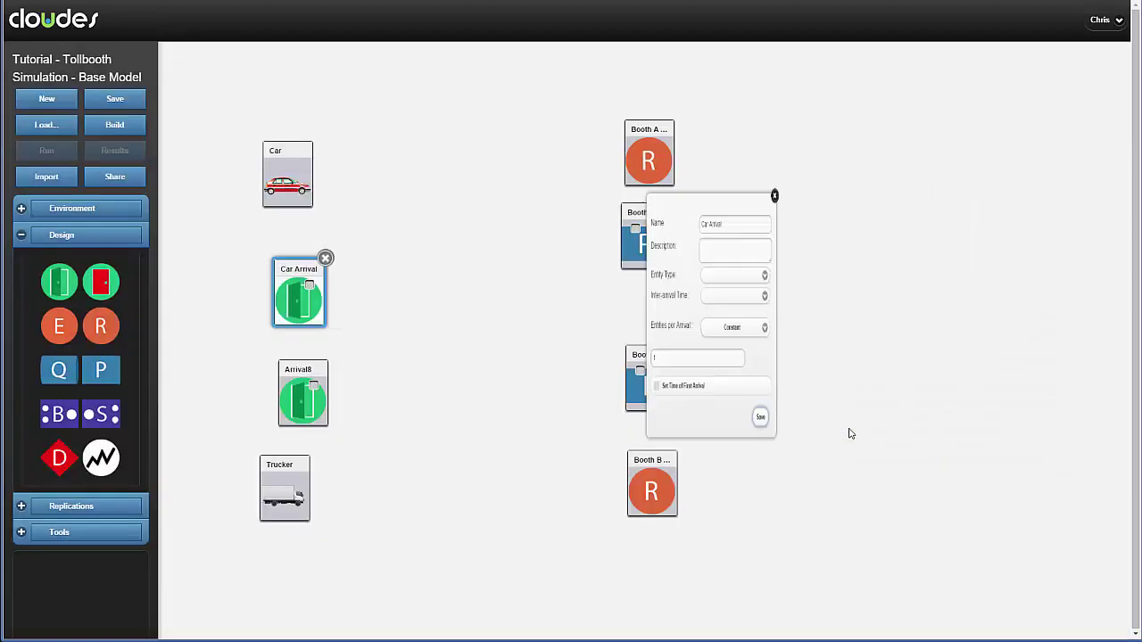
- Align the lower Arrival node under Car Arrival and rename it "Trucker Arrival"
left_click(295, 407)
left_click_drag(295, 407, 288, 408)
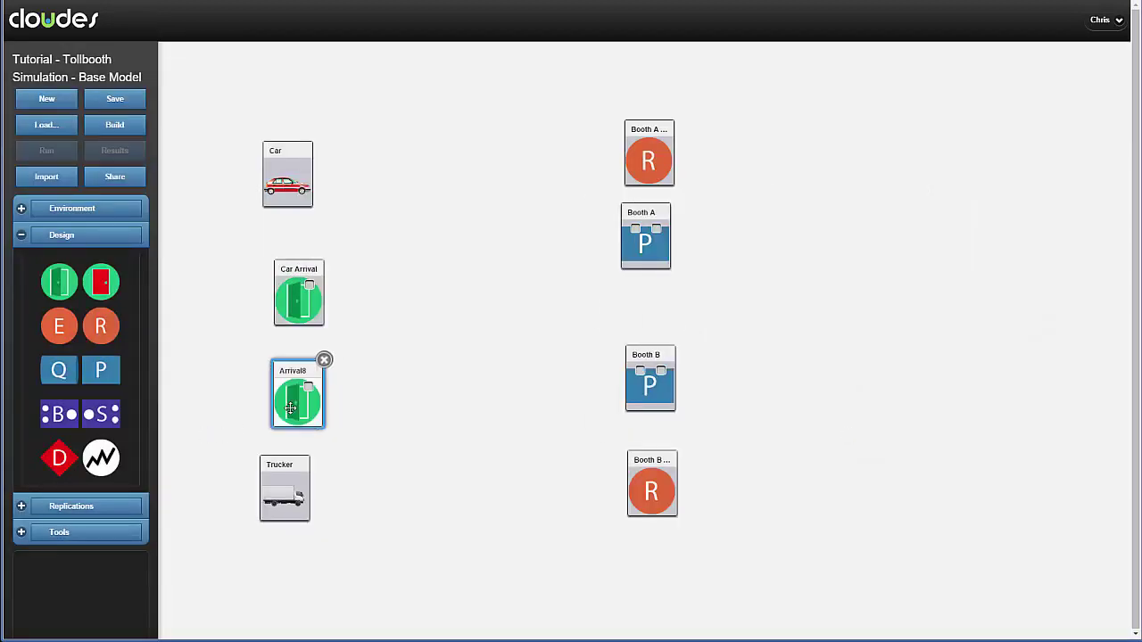
double_click(289, 408)
double_click(864, 218)
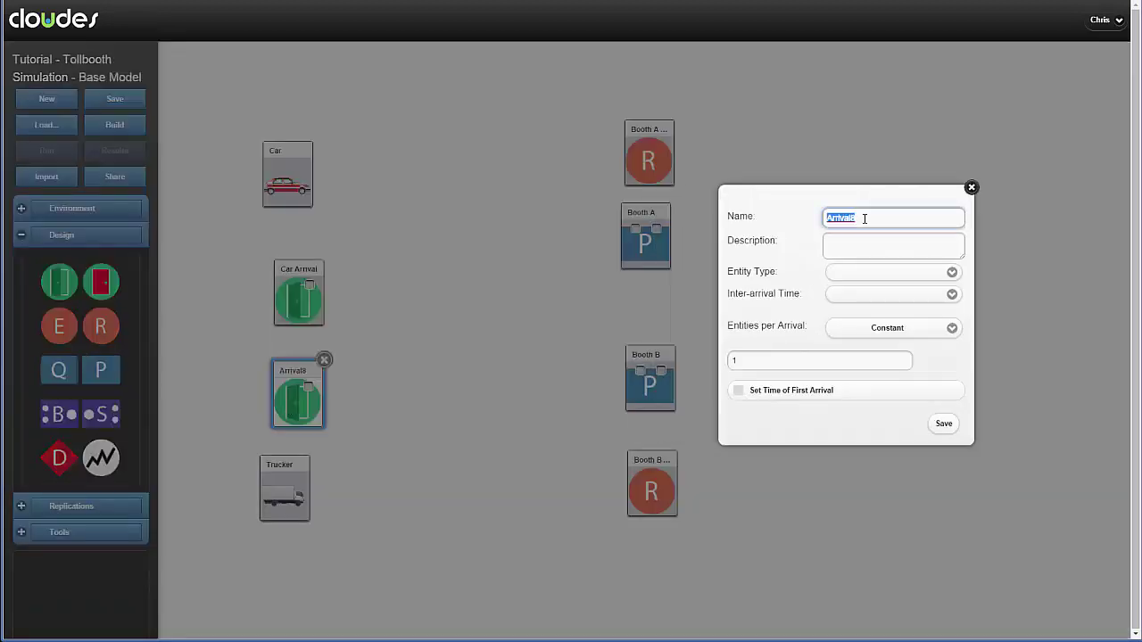
type("Trucker Arrival")
left_click(944, 426)
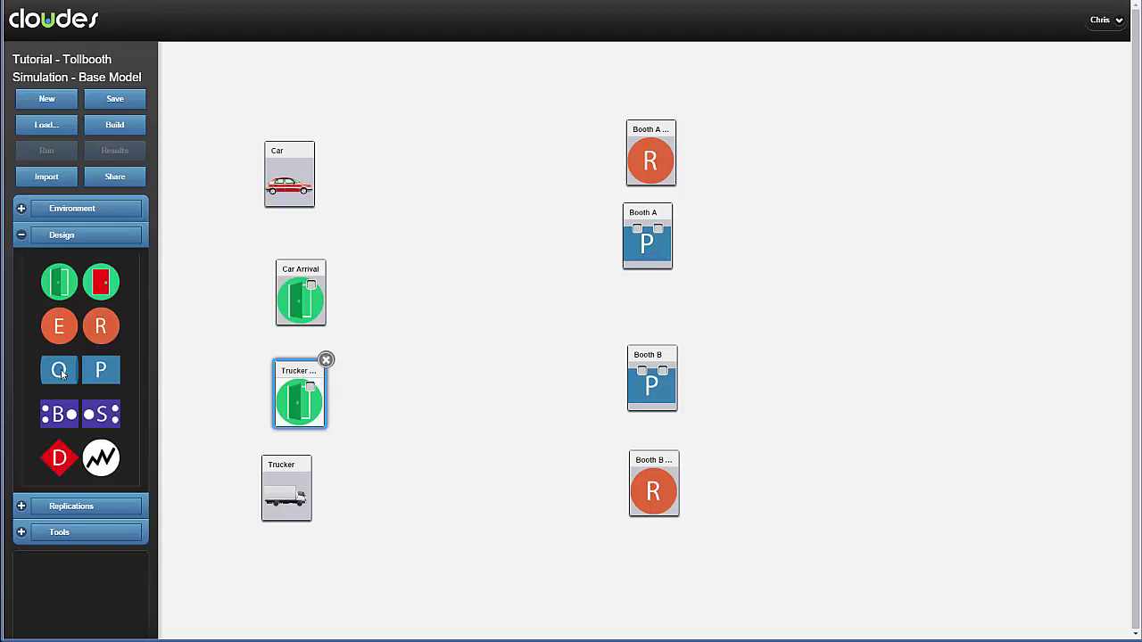
- Add a Queue node in front of each booth process, named "Booth A Queue" and "Booth B Queue"
left_click_drag(50, 377, 520, 218)
left_click_drag(536, 363, 548, 384)
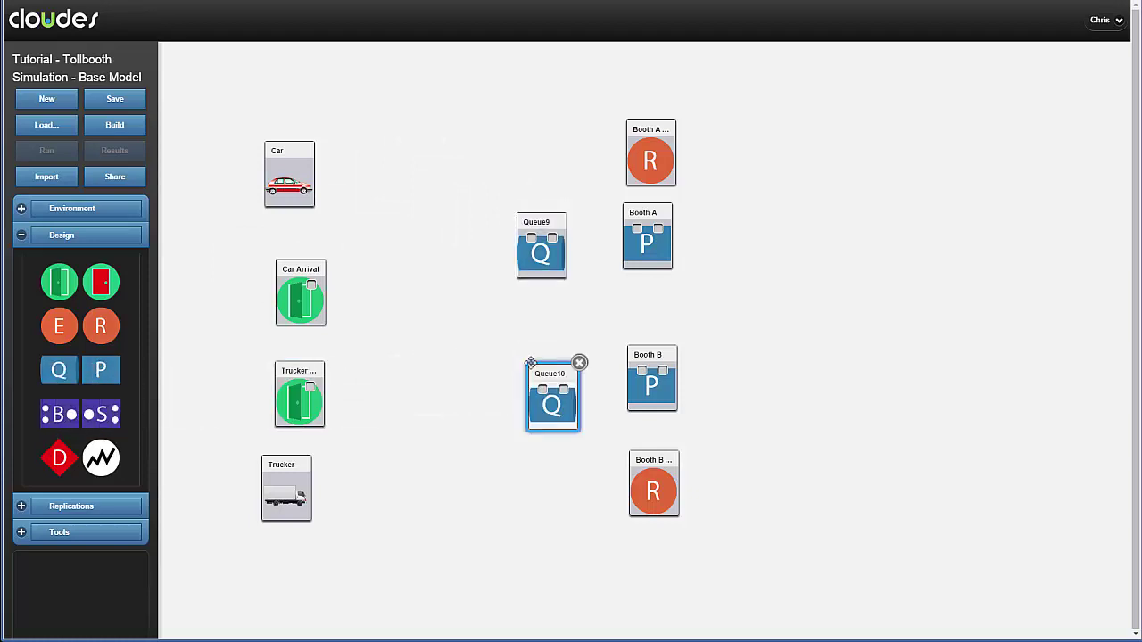
double_click(550, 253)
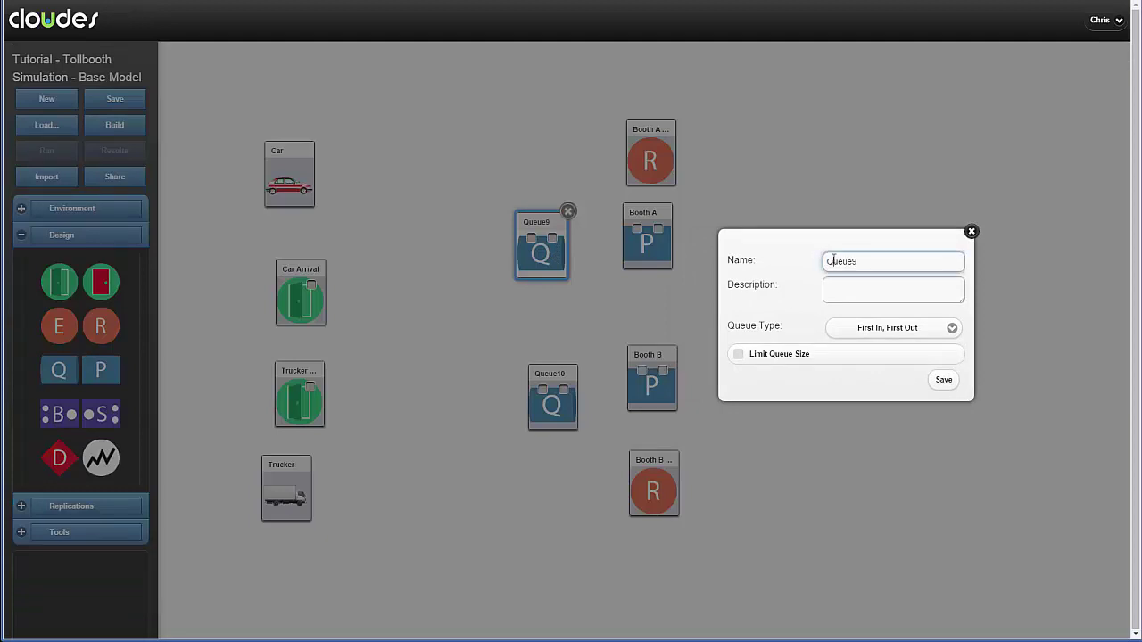
double_click(832, 260)
type("Booth A Queue")
key("Return")
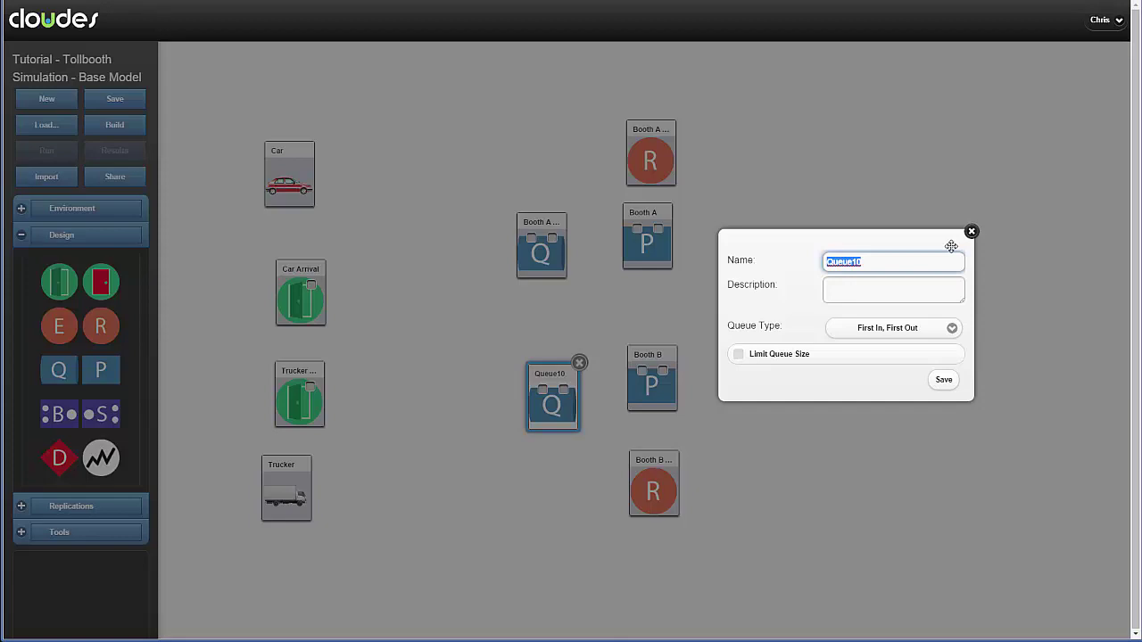
type("Booth B Queue")
left_click(948, 383)
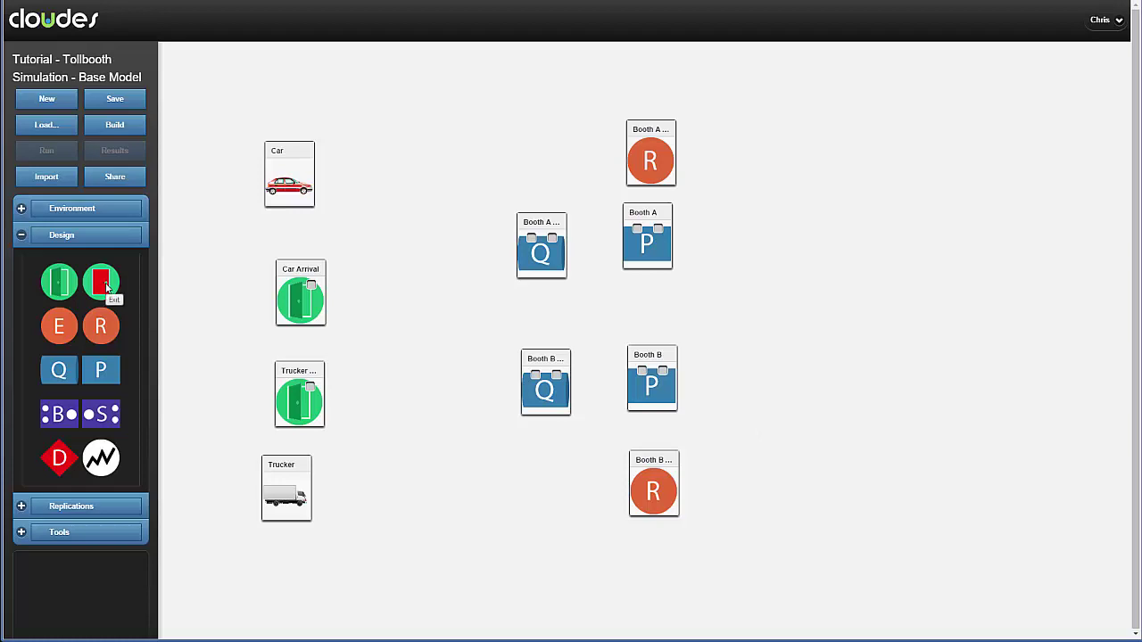
- Add an Exit node after each booth process and a Decision node named "Lane Choice" between the arrivals and the queues
left_click_drag(106, 287, 773, 223)
left_click_drag(105, 286, 803, 363)
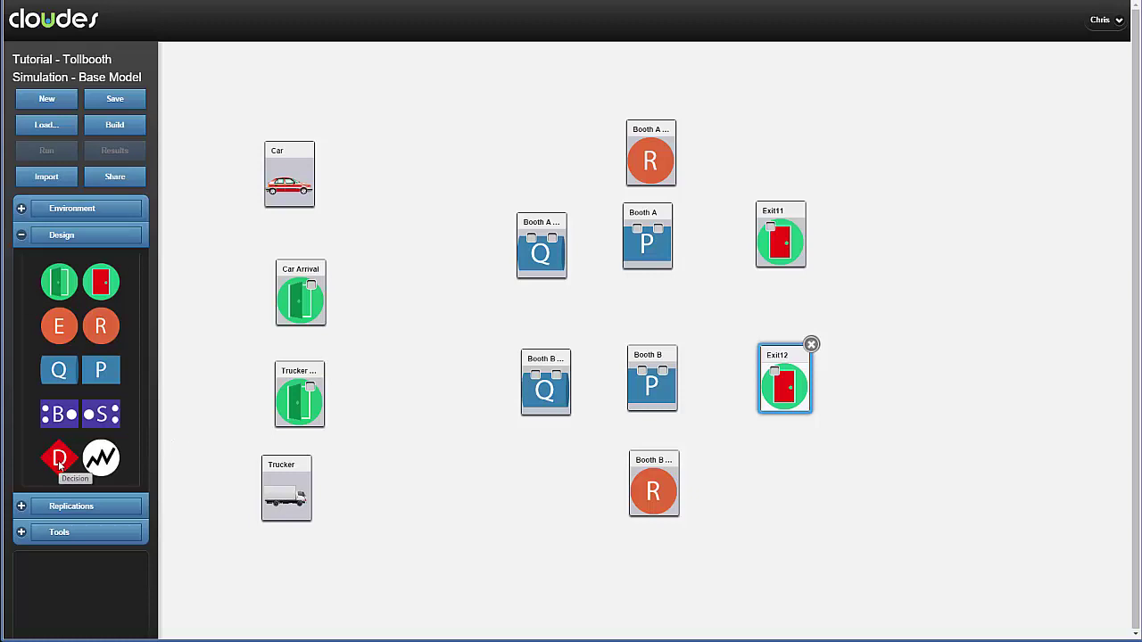
left_click_drag(59, 463, 419, 317)
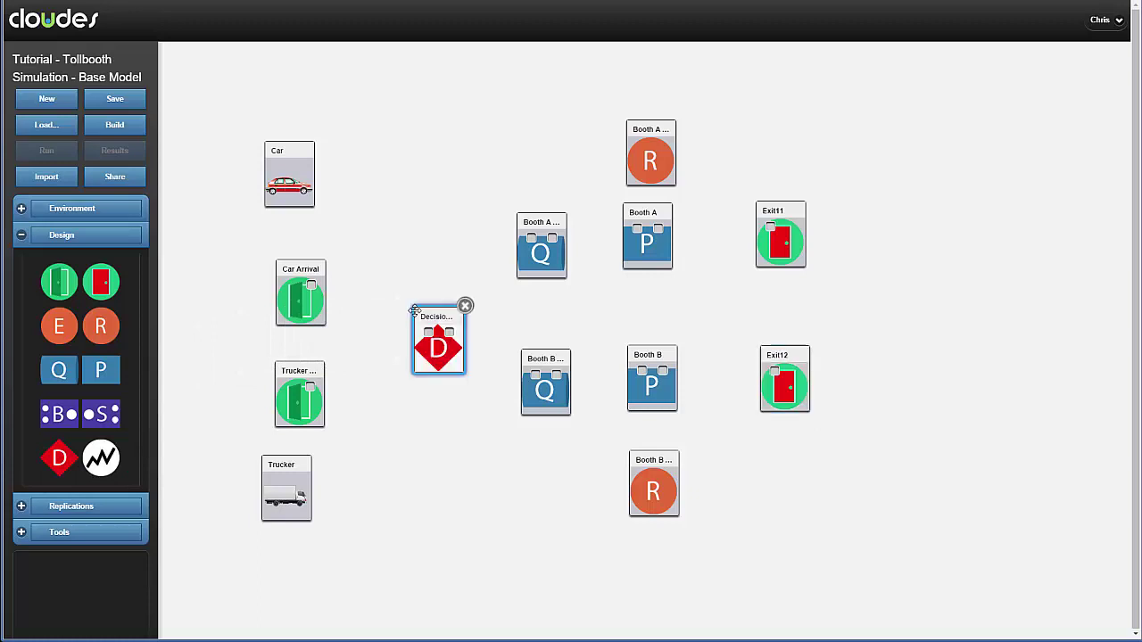
double_click(425, 361)
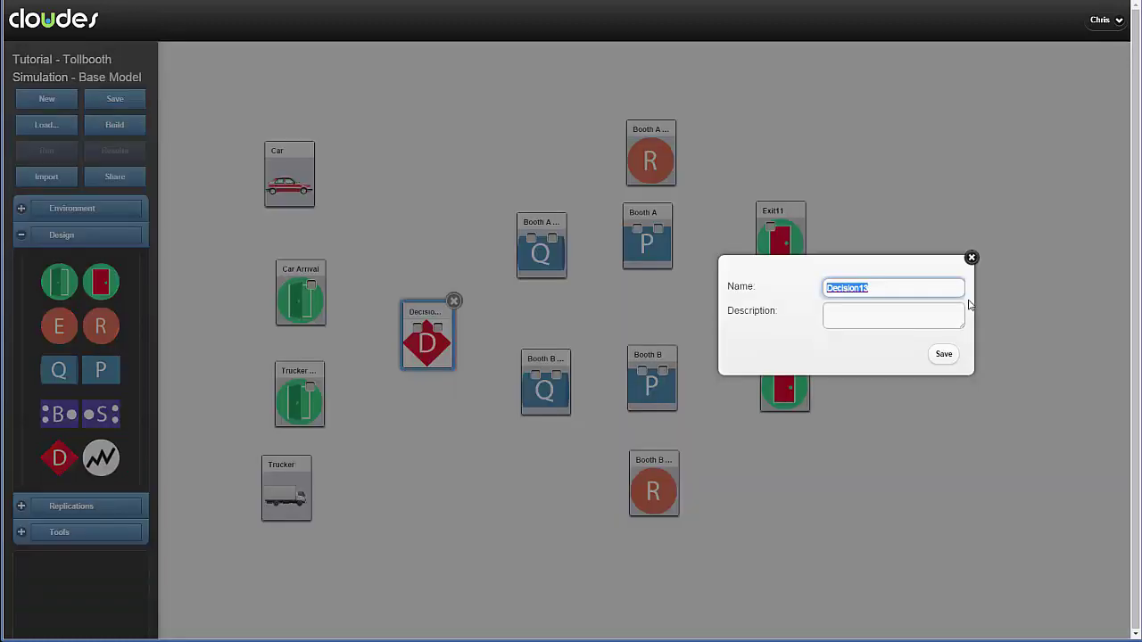
type("Lane Choice")
left_click(943, 353)
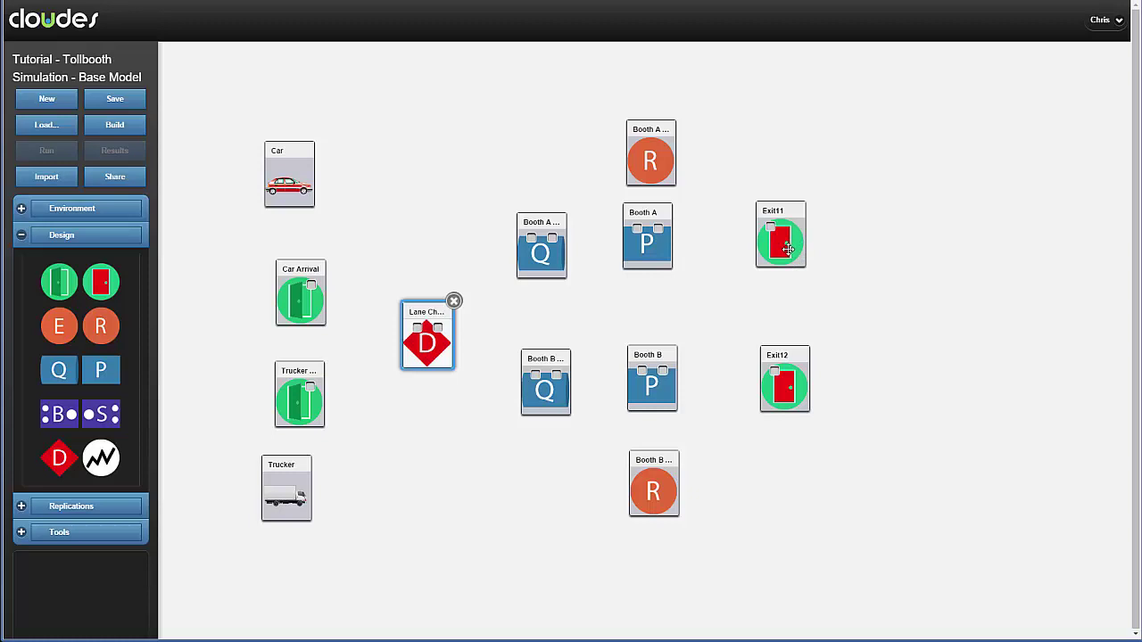
- Name the two exits after their booths and connect each lane's queue, booth process and exit in sequence
left_click(788, 249)
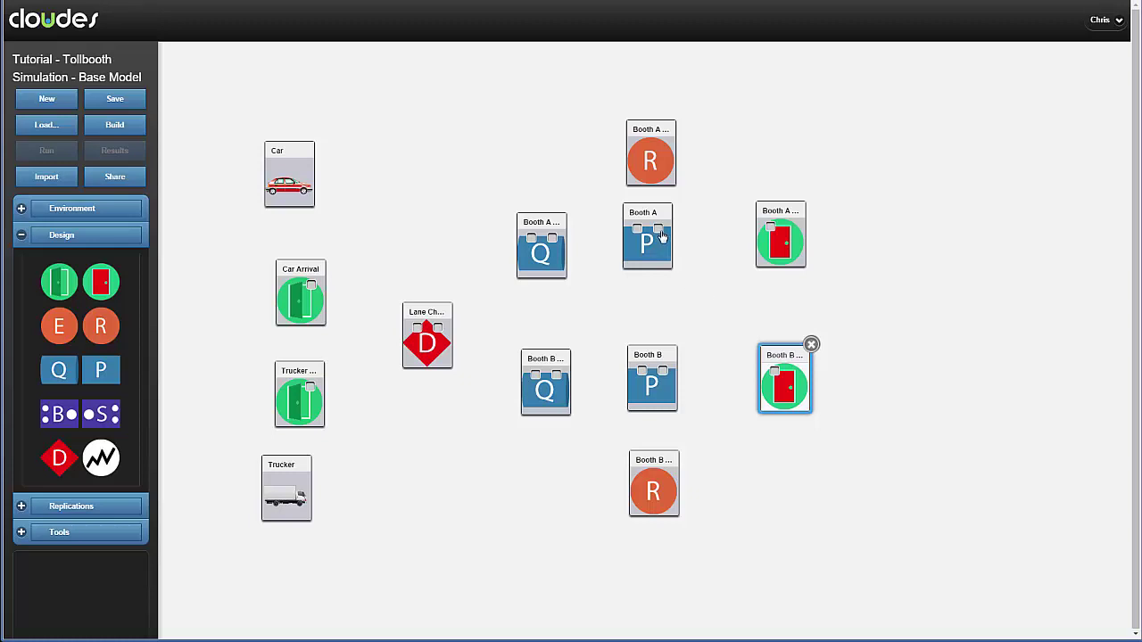
left_click_drag(663, 235, 769, 232)
left_click_drag(663, 370, 767, 376)
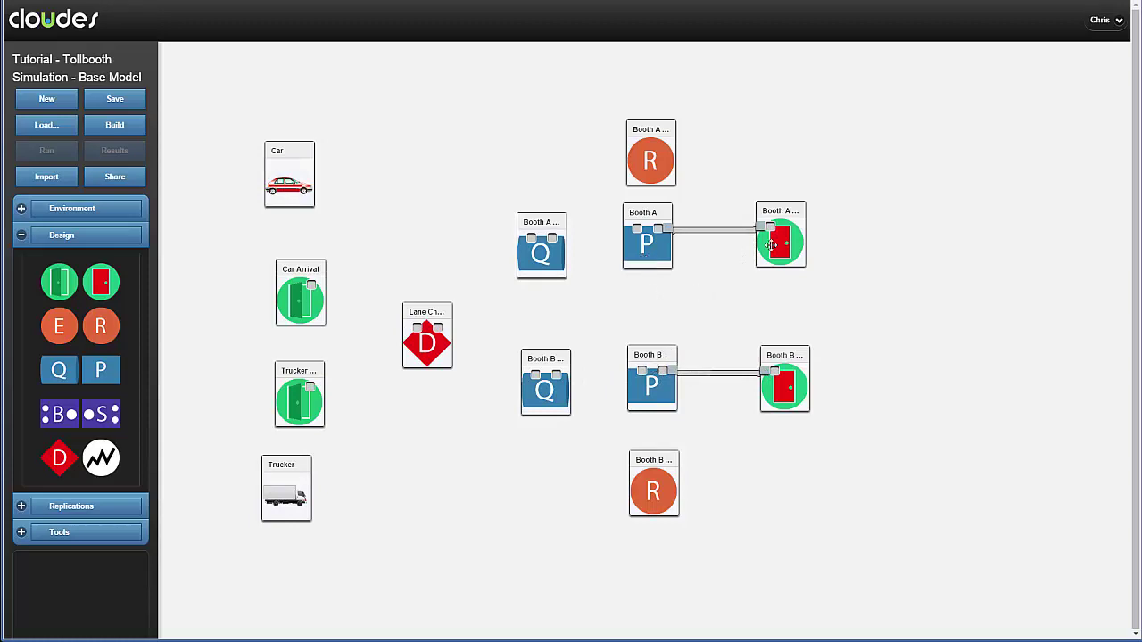
left_click_drag(564, 238, 637, 231)
left_click_drag(562, 375, 642, 370)
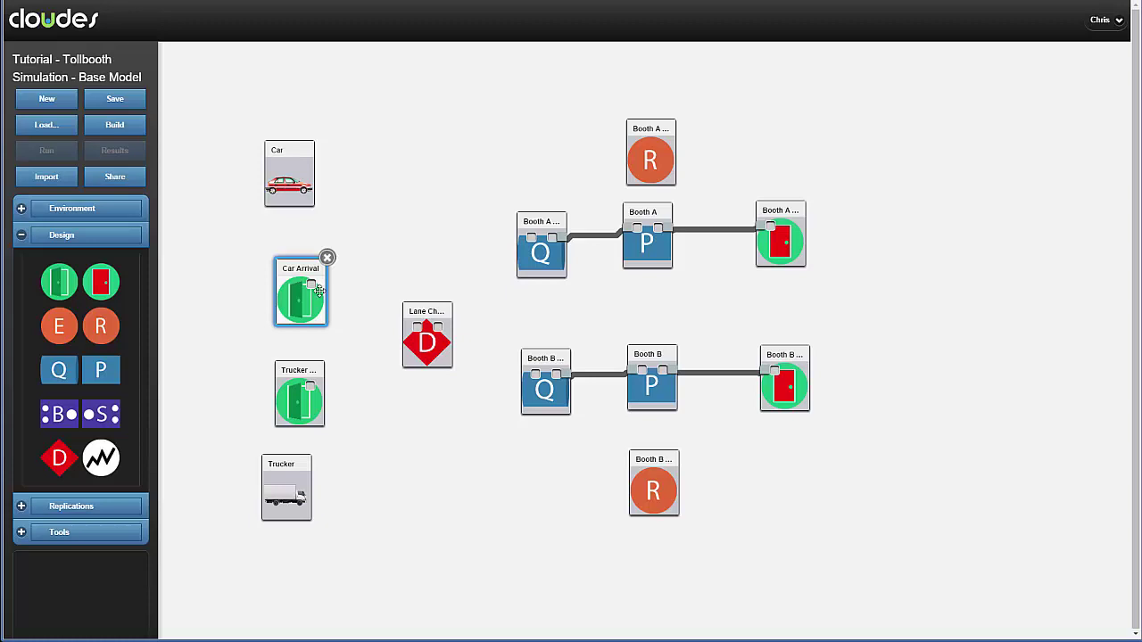
- Connect Car Arrival and Trucker Arrival to Lane Choice, and Lane Choice to both booth queues
left_click_drag(314, 286, 418, 332)
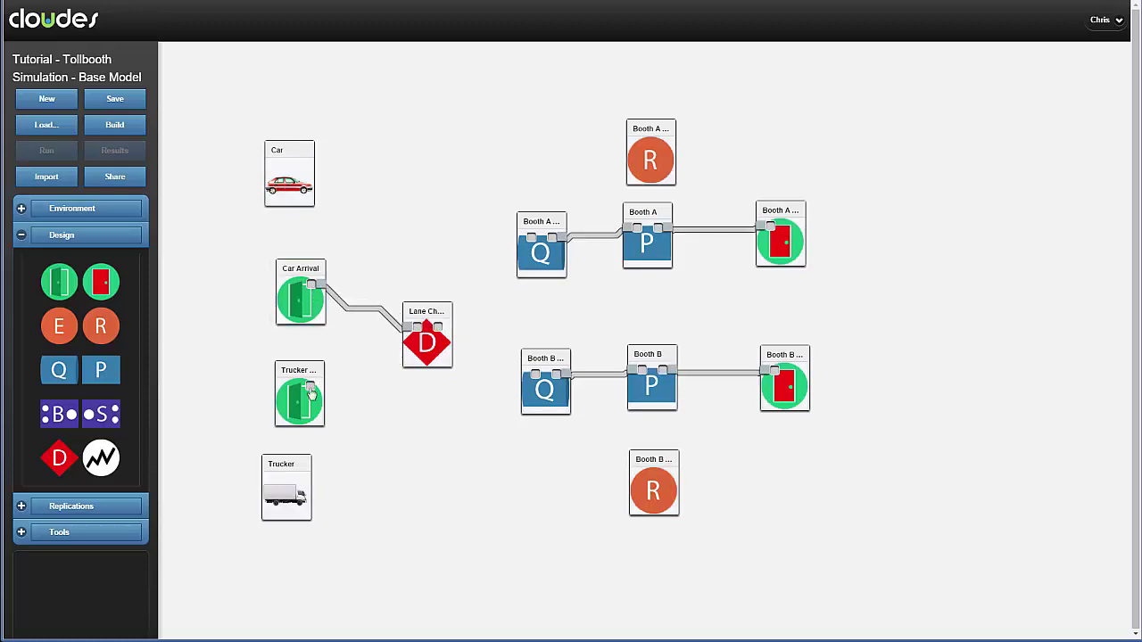
mouse_move(313, 385)
left_mouse_down()
mouse_move(377, 364)
mouse_move(534, 241)
left_mouse_up()
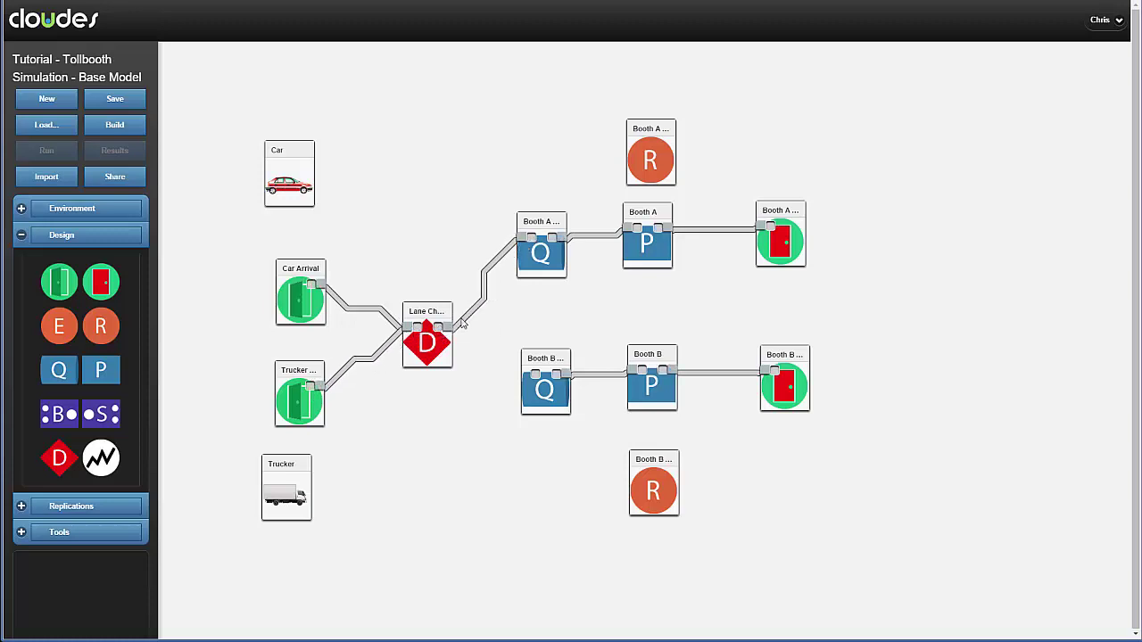
left_click_drag(443, 328, 534, 375)
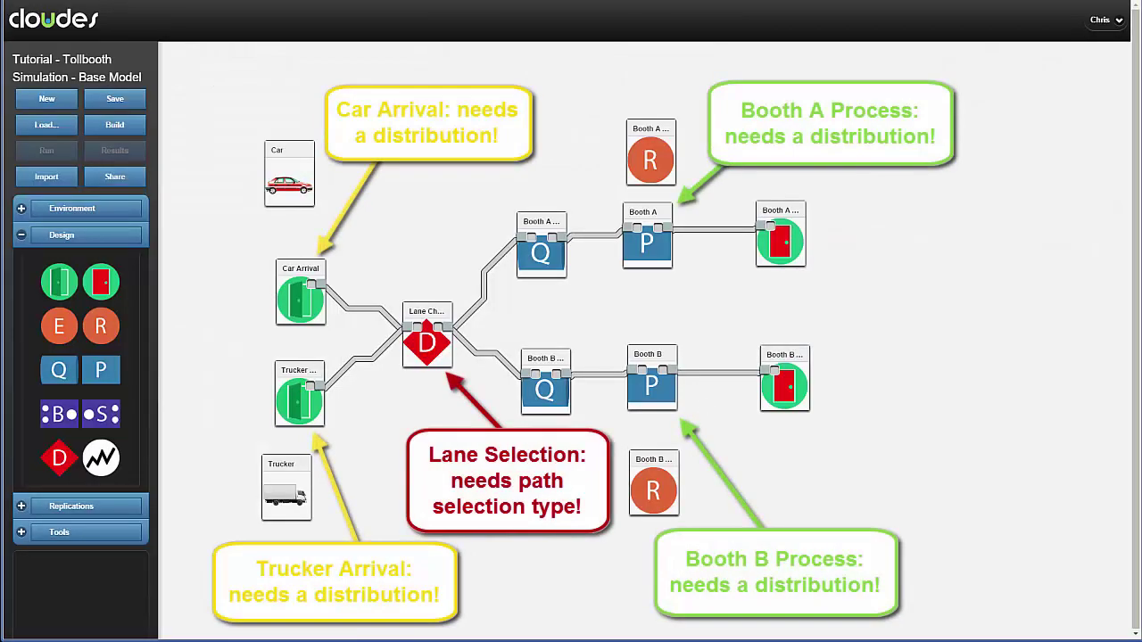
- Set Car Arrival's entity type to Car and its inter-arrival time to Exponential with a value of 2
double_click(308, 308)
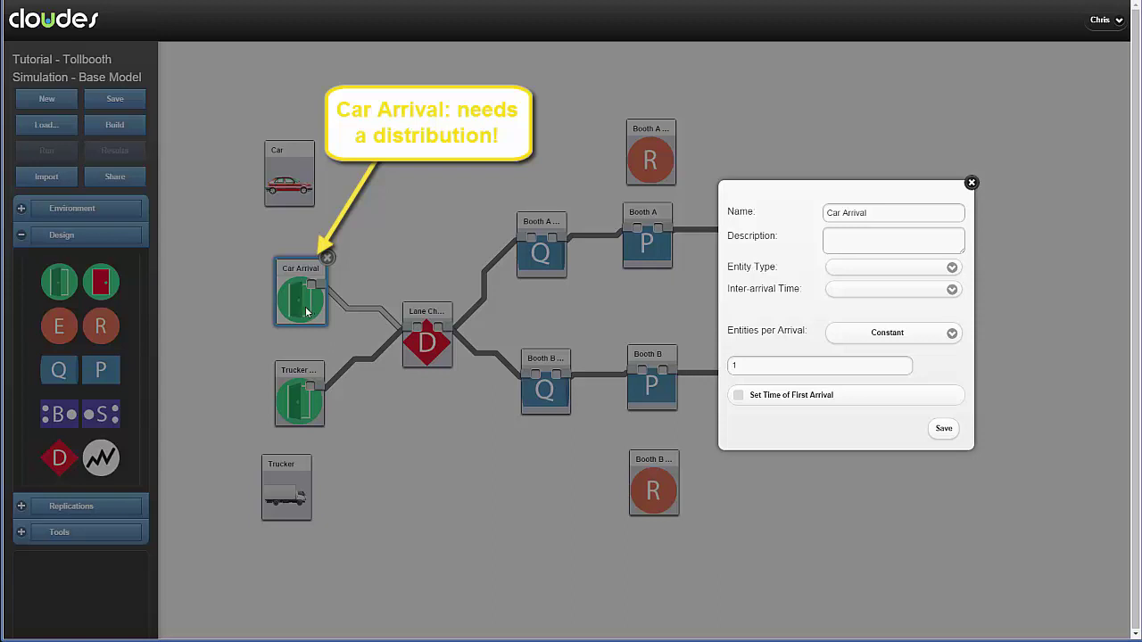
left_click(938, 270)
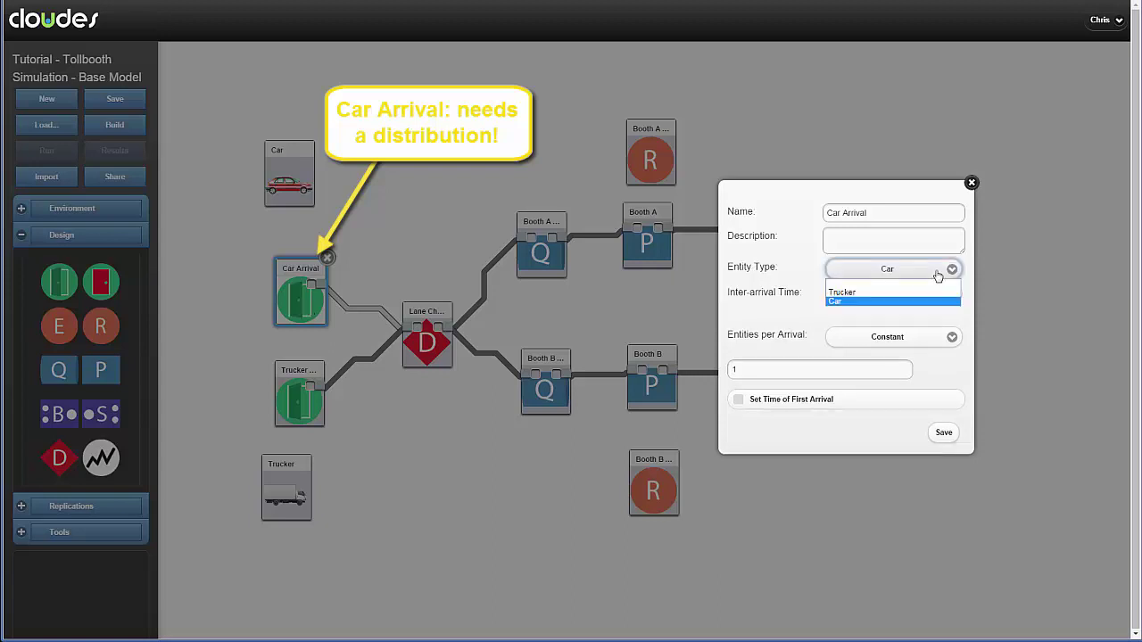
left_click(889, 303)
left_click(890, 294)
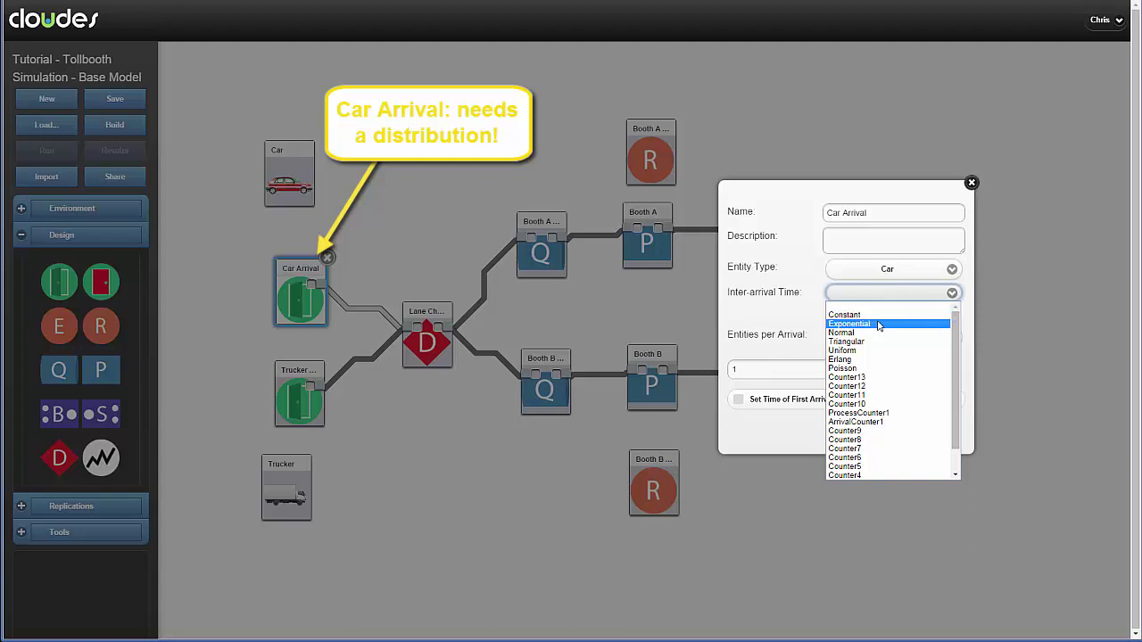
left_click(879, 324)
left_click(800, 326)
type("2")
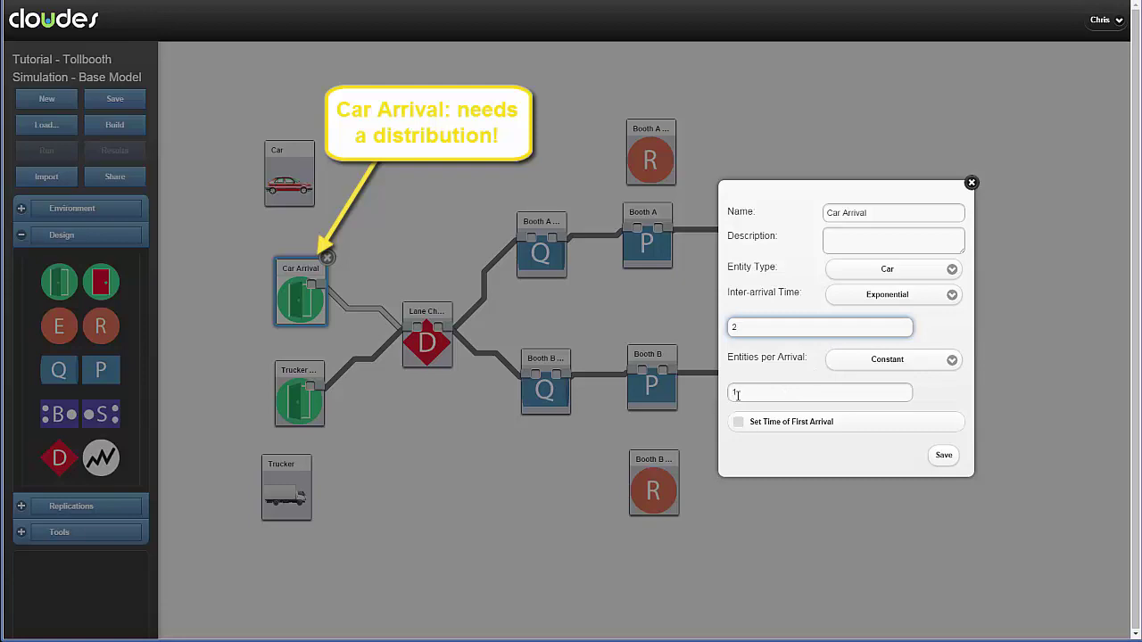
left_click(948, 459)
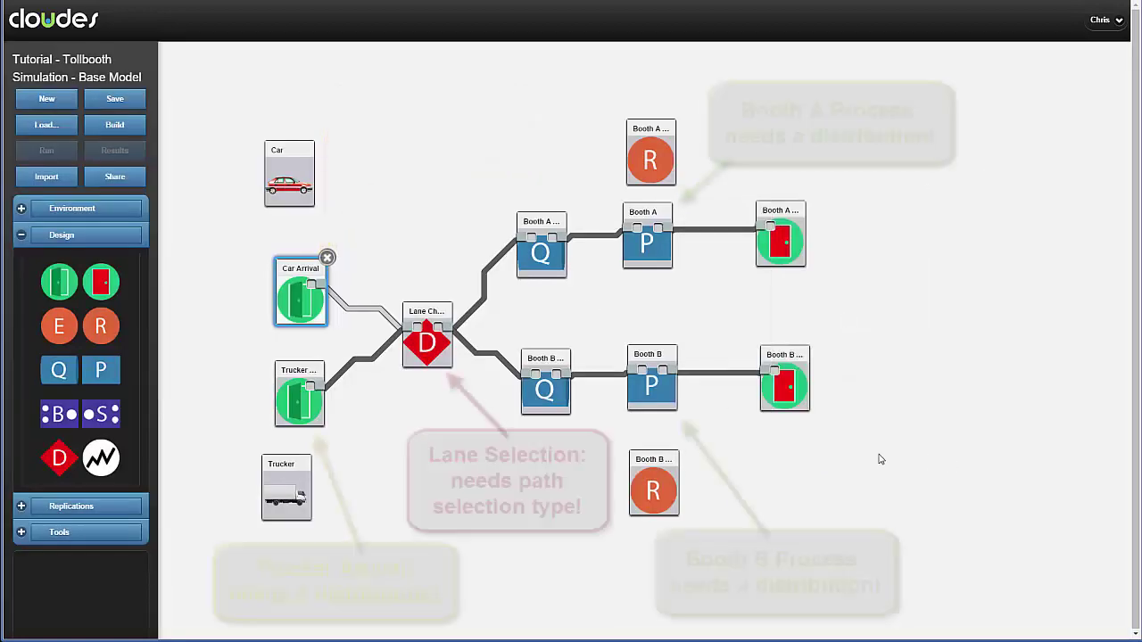
- Set Trucker Arrival's entity type to Trucker and its inter-arrival time distribution to Triangular
left_click(313, 405)
left_click(313, 406)
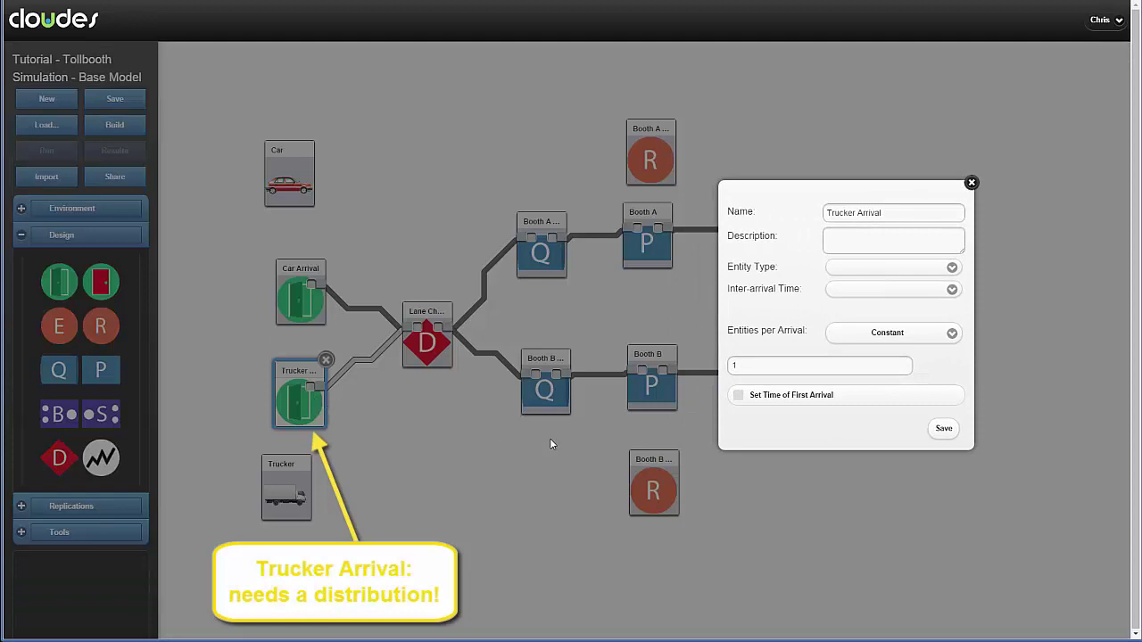
left_click(892, 268)
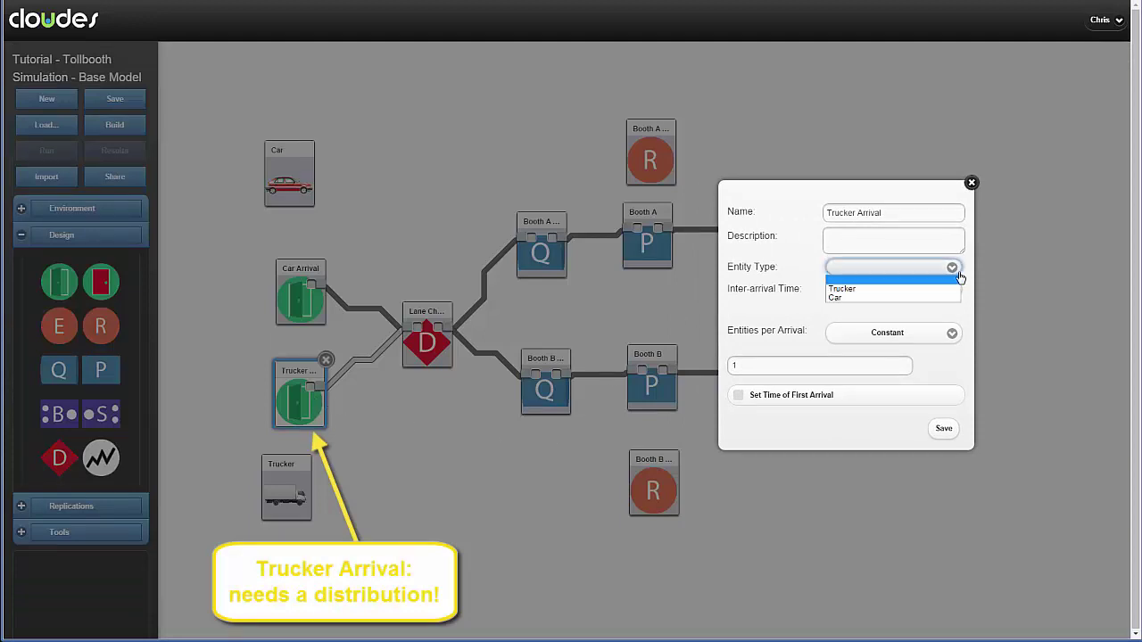
left_click(895, 290)
left_click(898, 295)
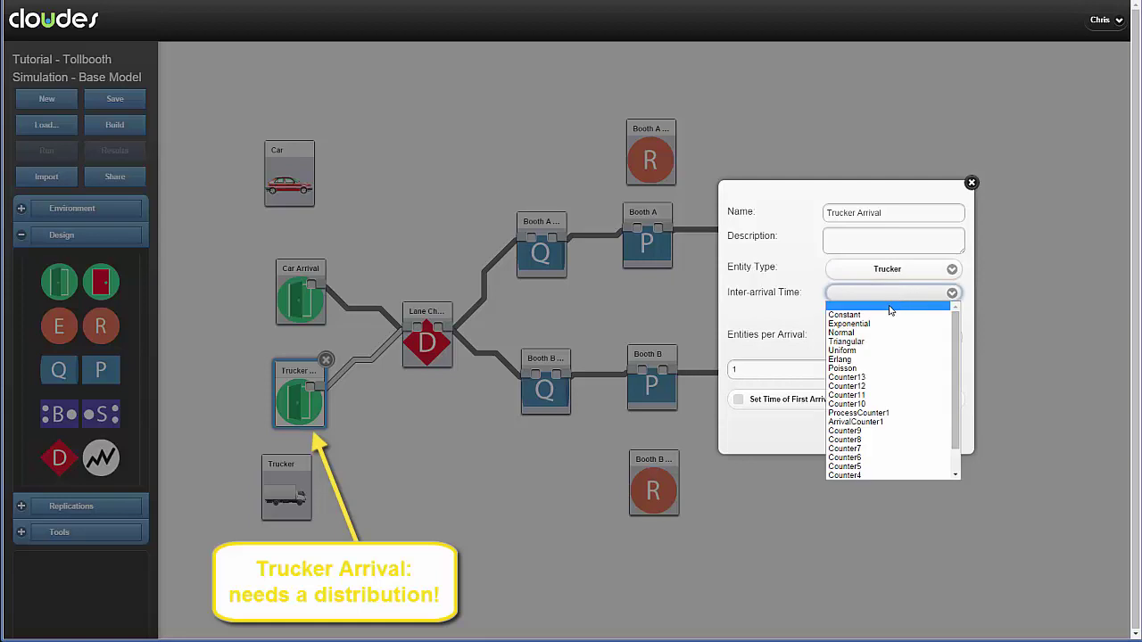
left_click(868, 341)
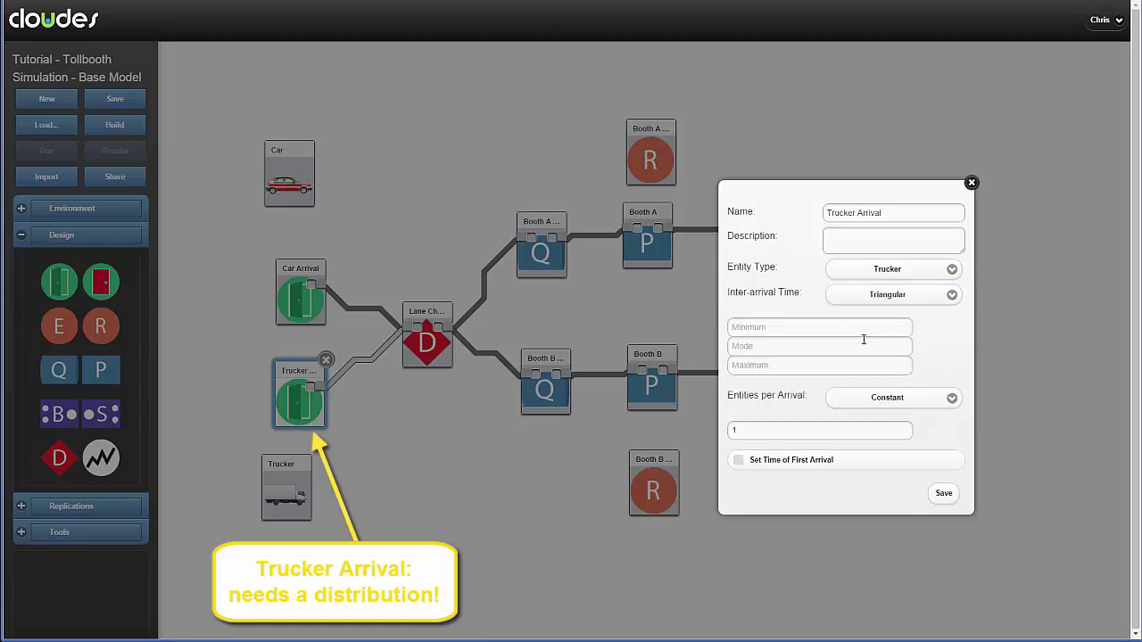
- Set Trucker Arrival's triangular distribution to minimum 0.5, mode 0.75 and maximum 1.6, and save it
left_click(853, 327)
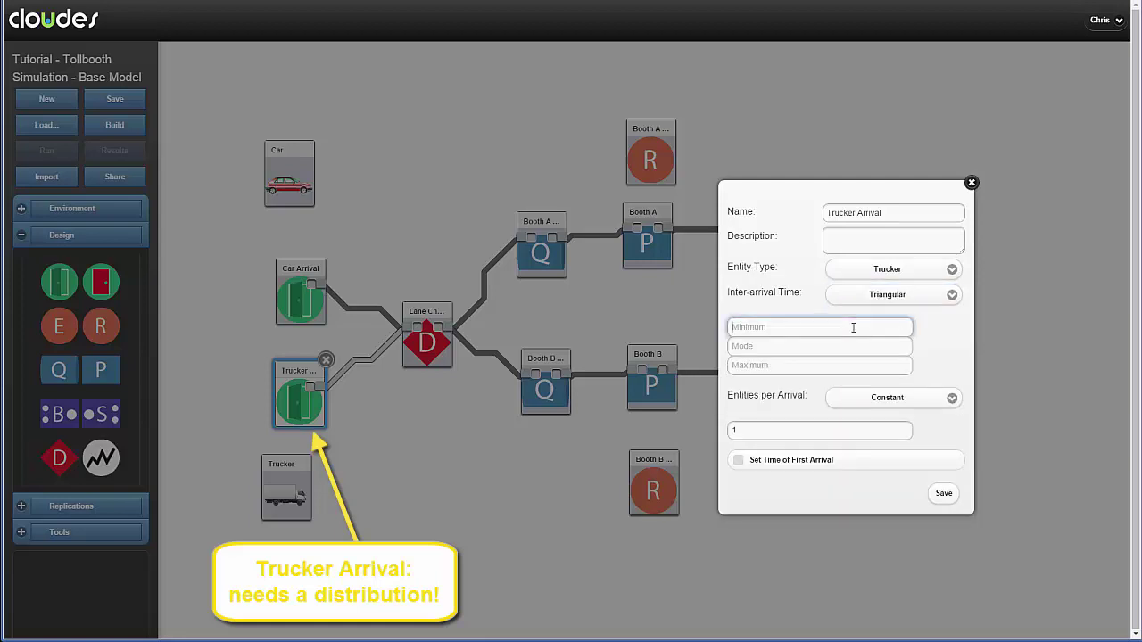
type("0.5")
key("Tab")
type("0.75")
key("Tab")
type("1.6")
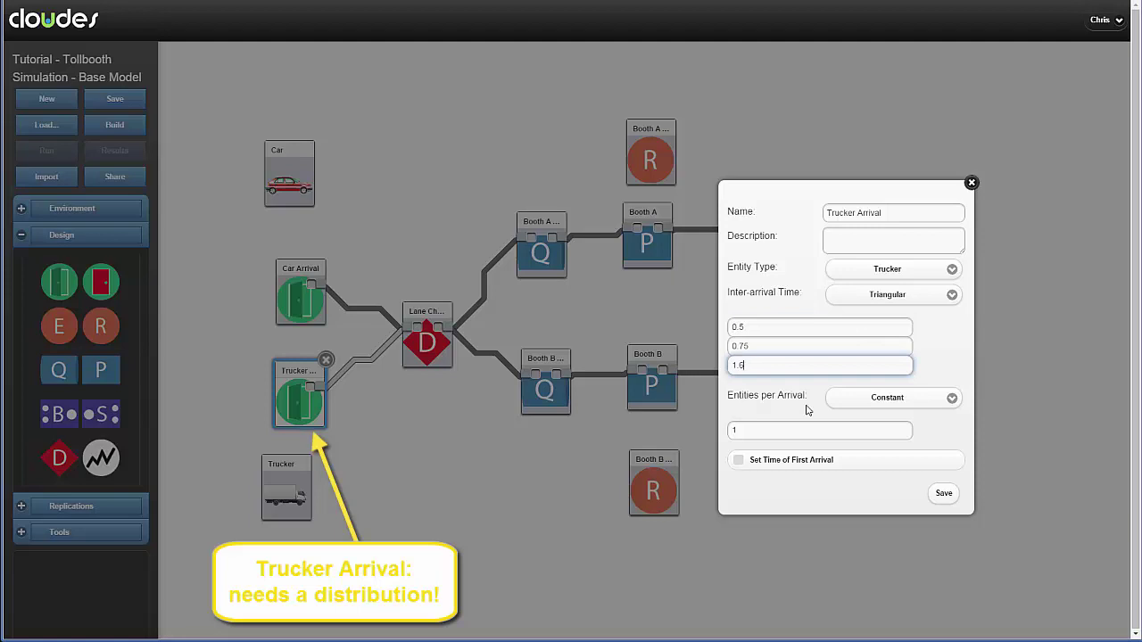
left_click(943, 494)
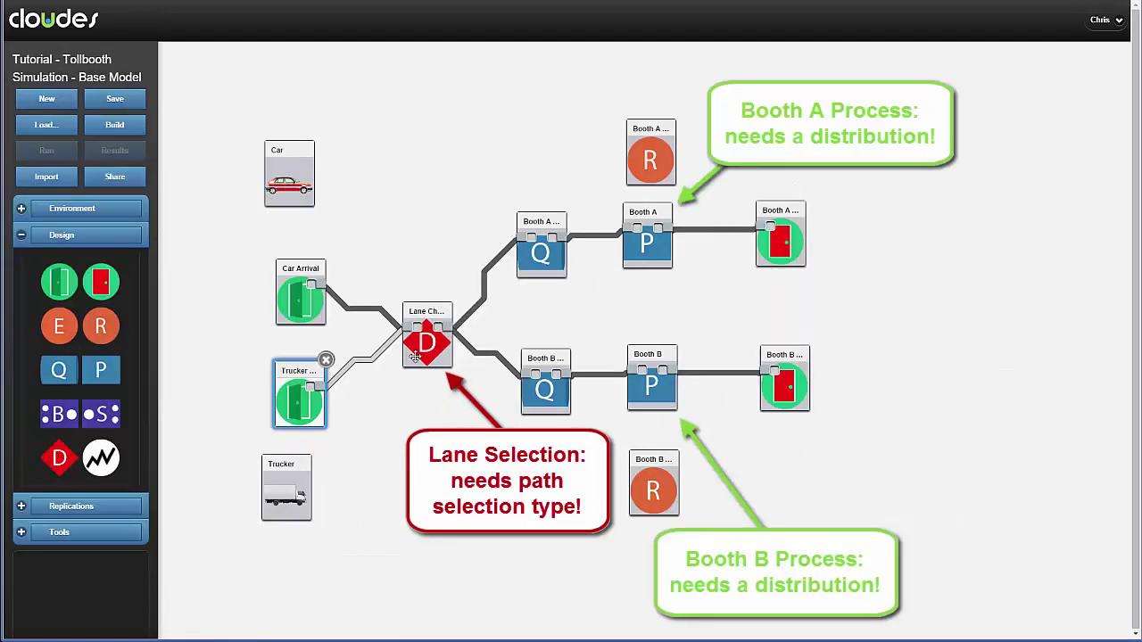
- Set Lane Choice's path selection type to By Chance with 50 percent for each booth queue, and save it
double_click(413, 354)
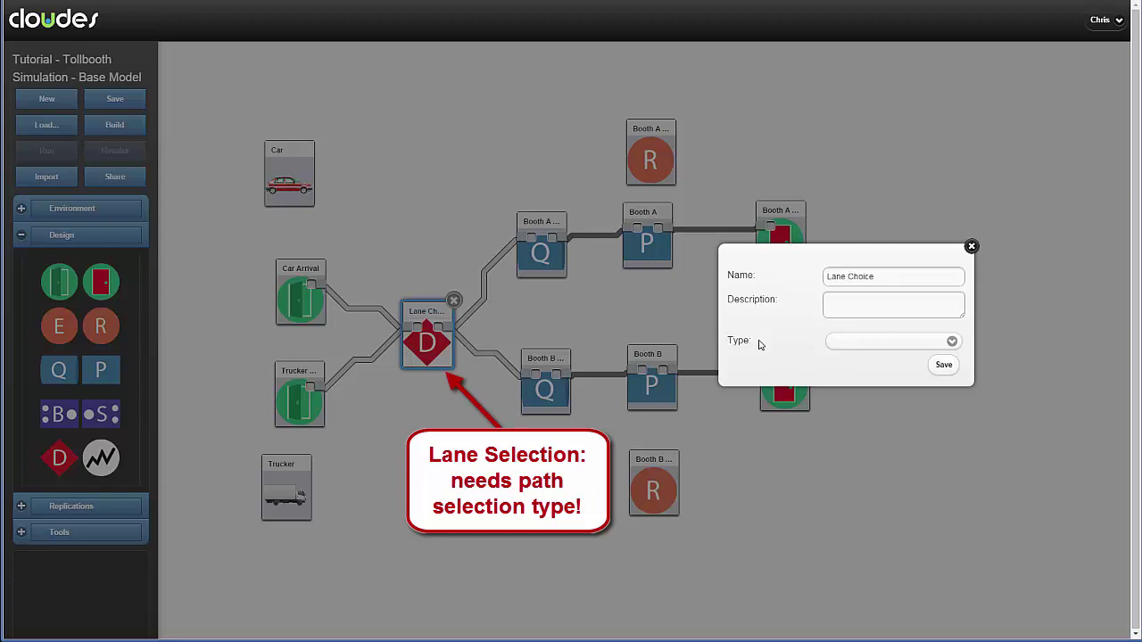
left_click(909, 349)
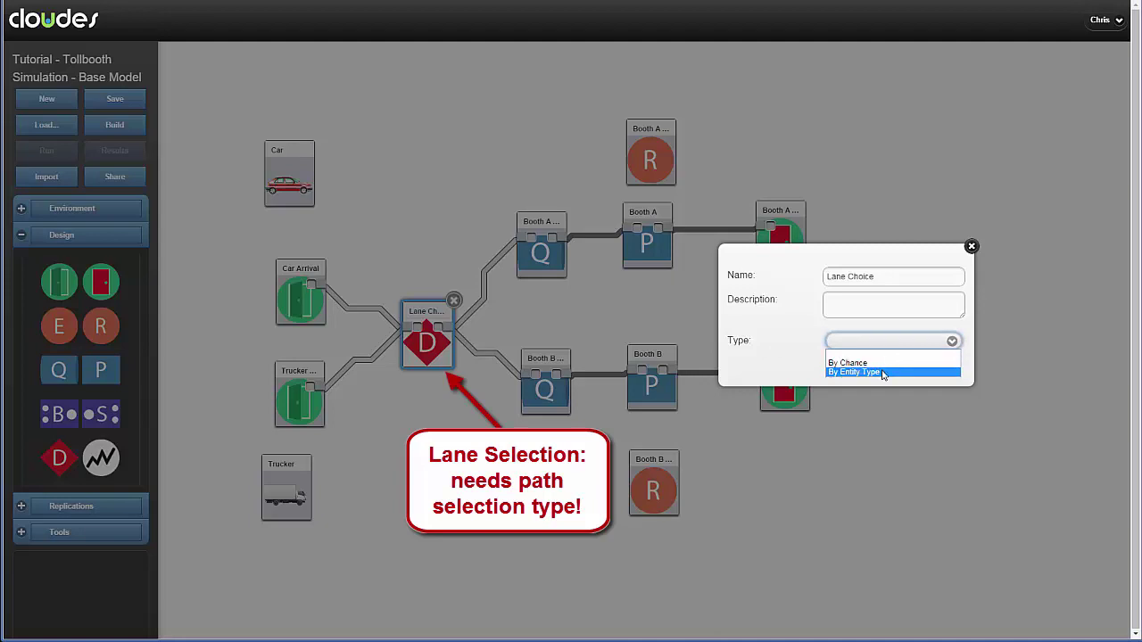
left_click(882, 365)
left_click(858, 380)
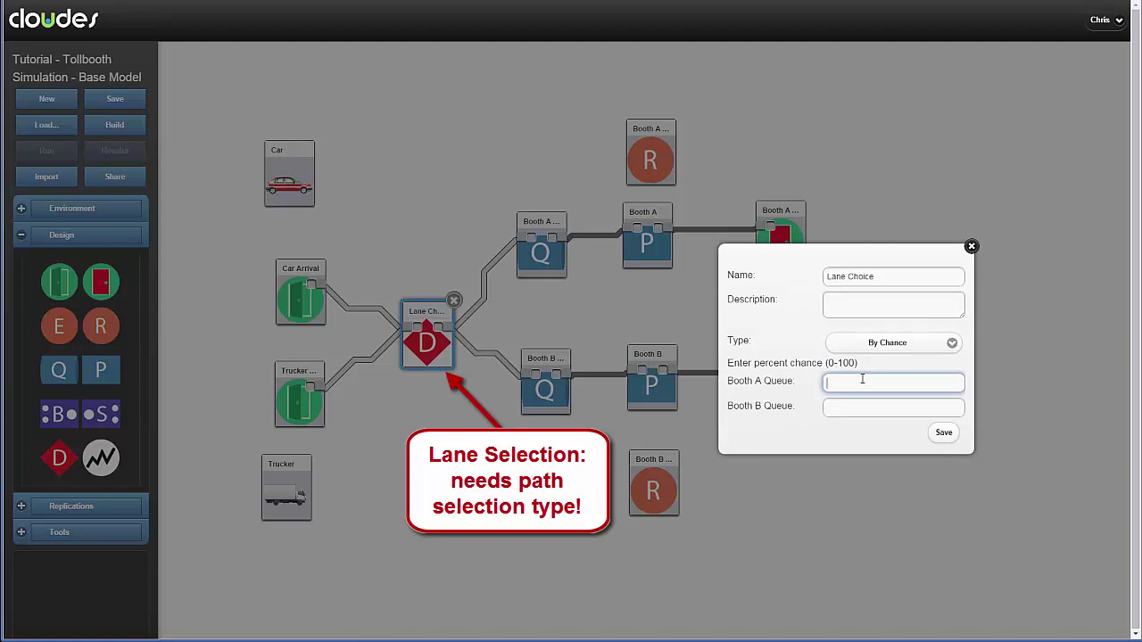
type("50")
key("Tab")
type("50")
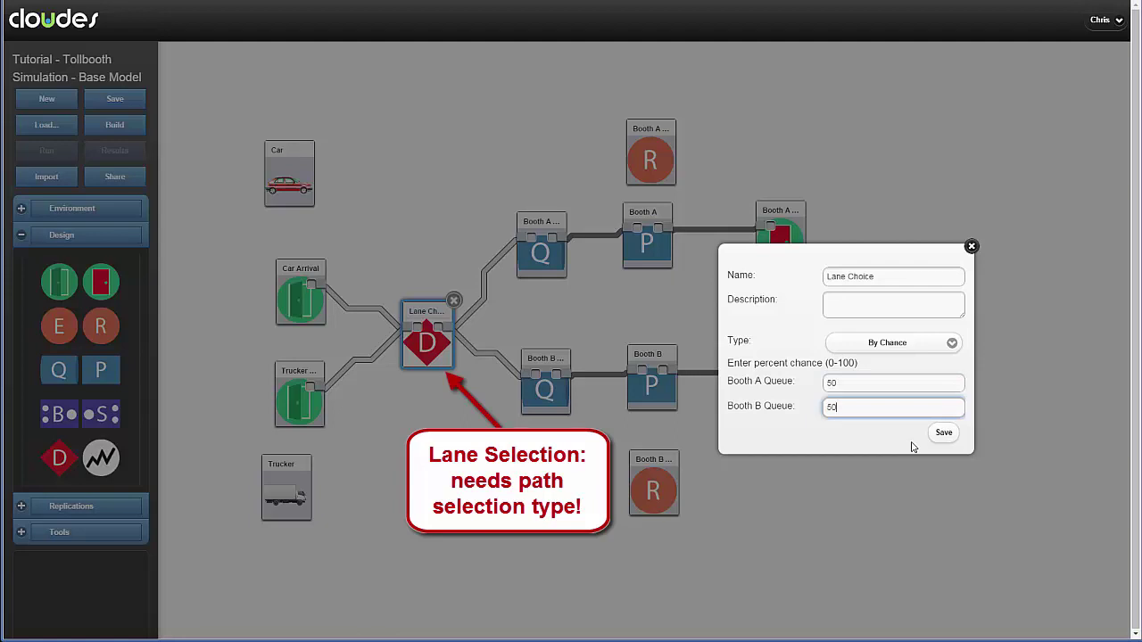
left_click(935, 436)
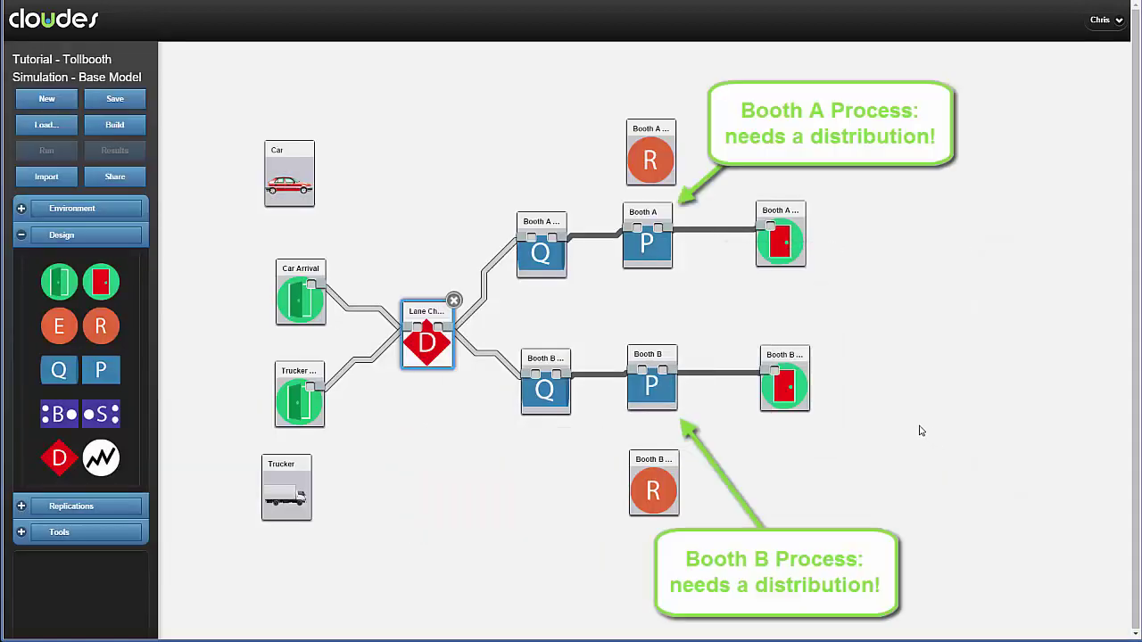
- Review the Booth A Queue's settings and the image and capacity settings of the Booth A and Booth B attendants
left_click(560, 257)
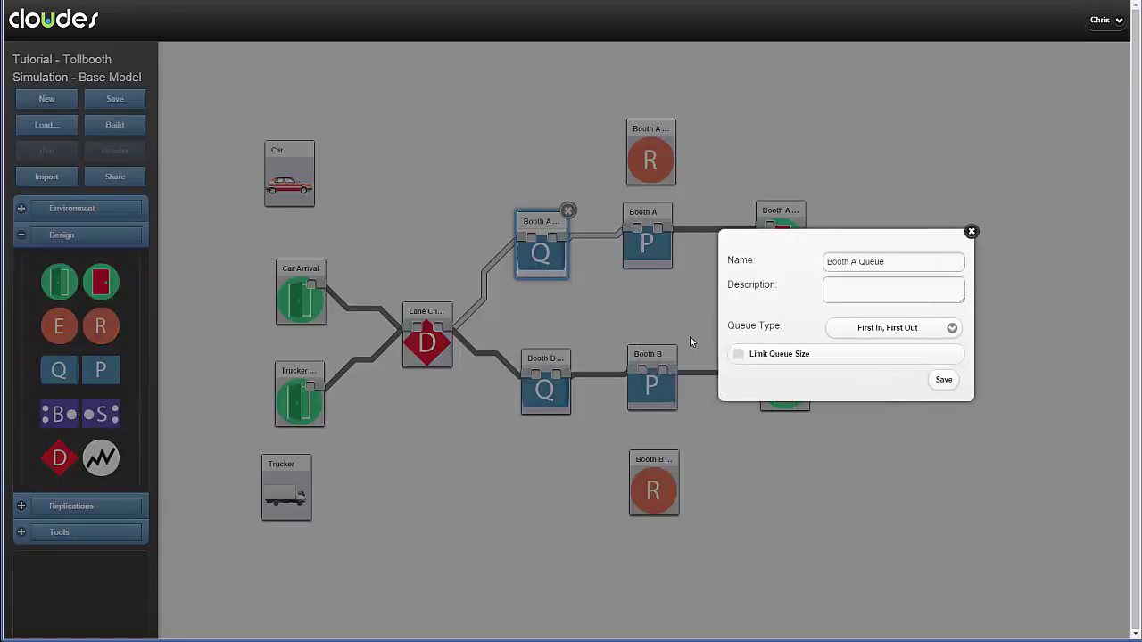
left_click(646, 173)
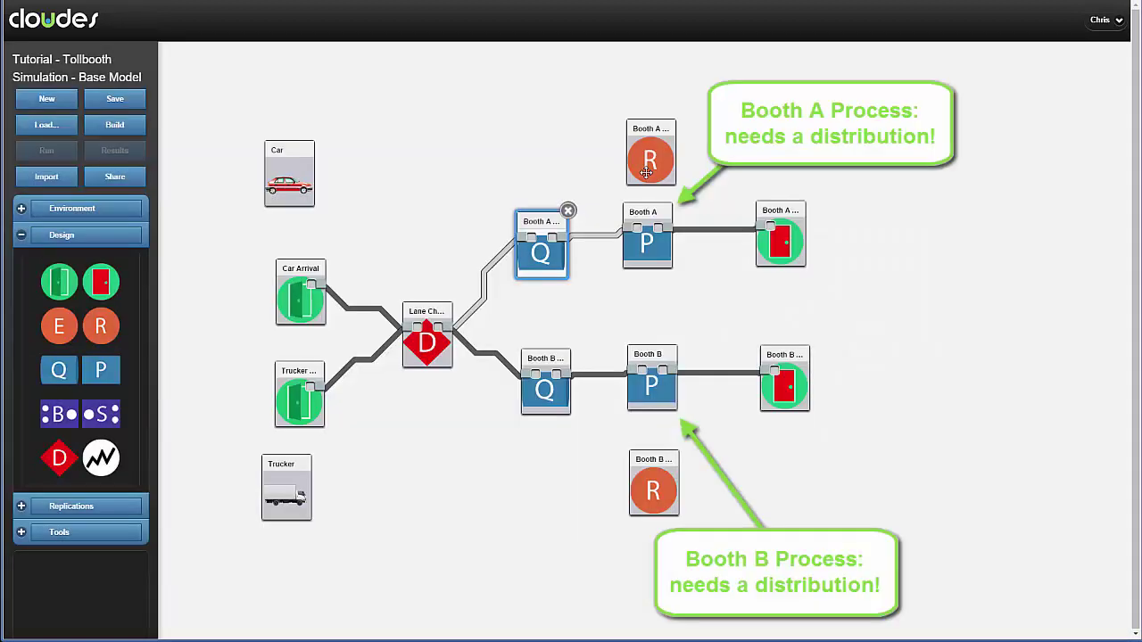
left_click(646, 173)
left_click(838, 352)
double_click(840, 351)
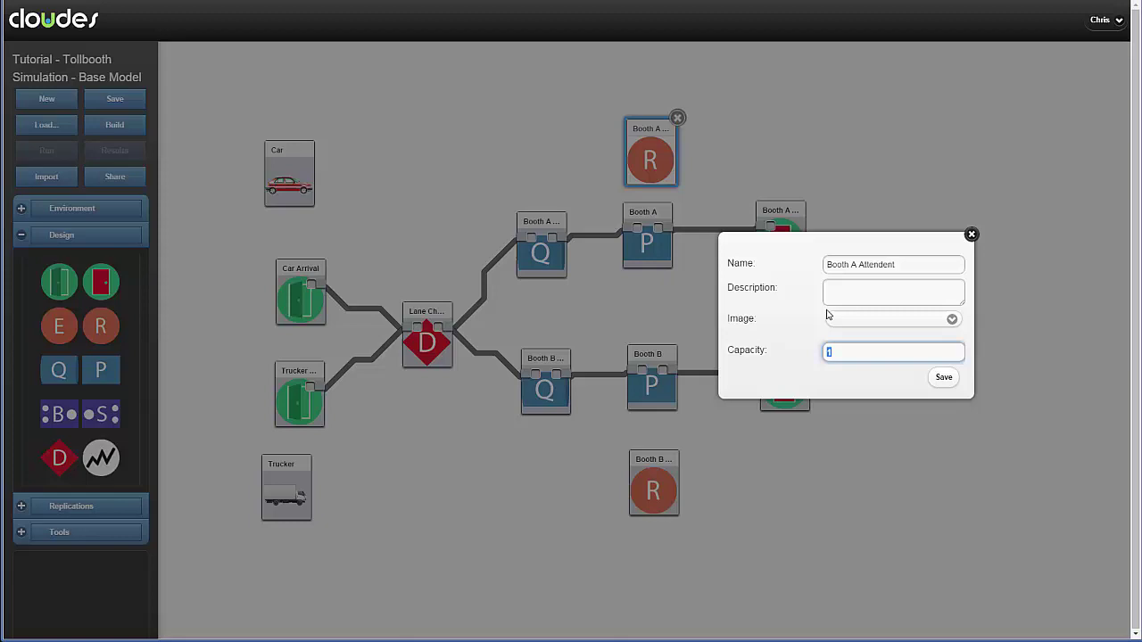
left_click(872, 321)
left_click(871, 324)
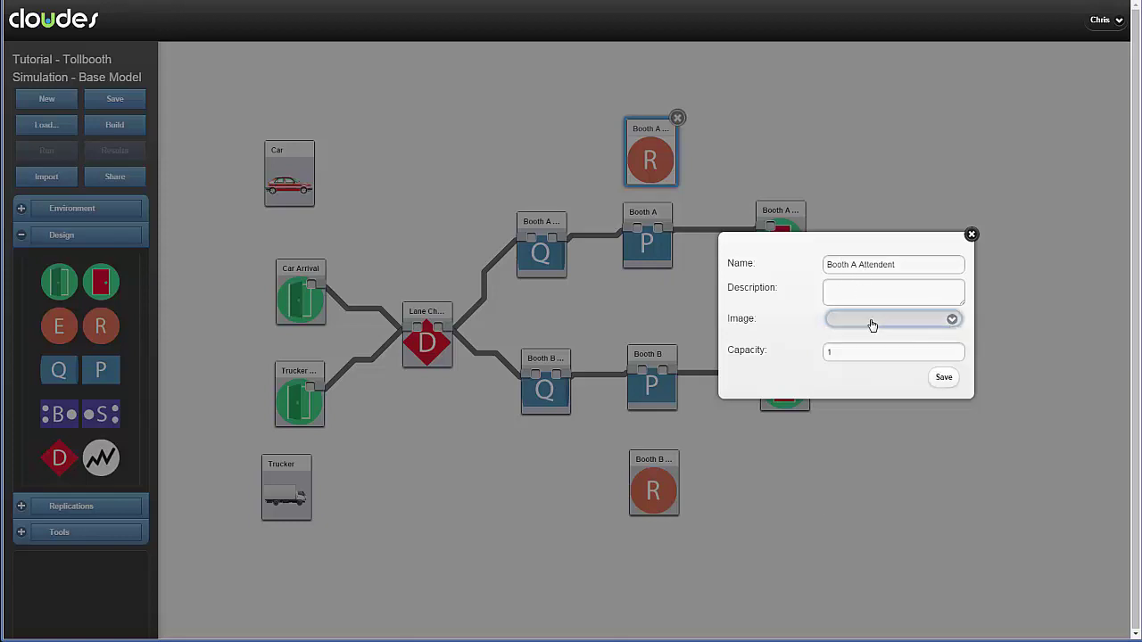
left_click(939, 378)
left_click(670, 473)
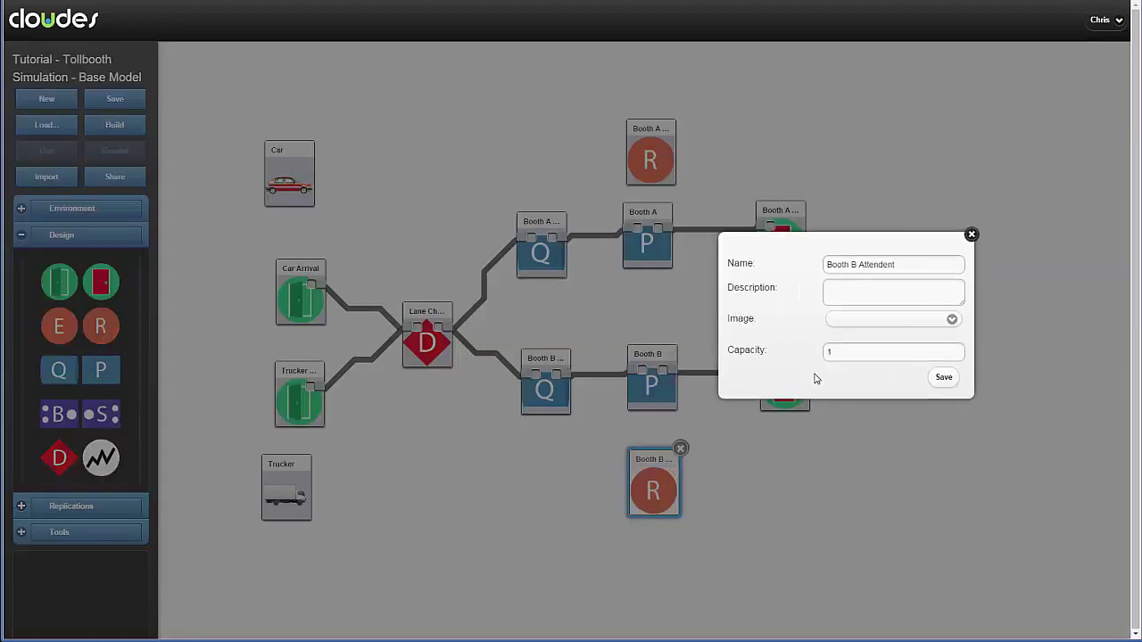
left_click(943, 377)
- Make the Booth A process require 1 Booth A Attendent and release its resources on completion
left_click(659, 262)
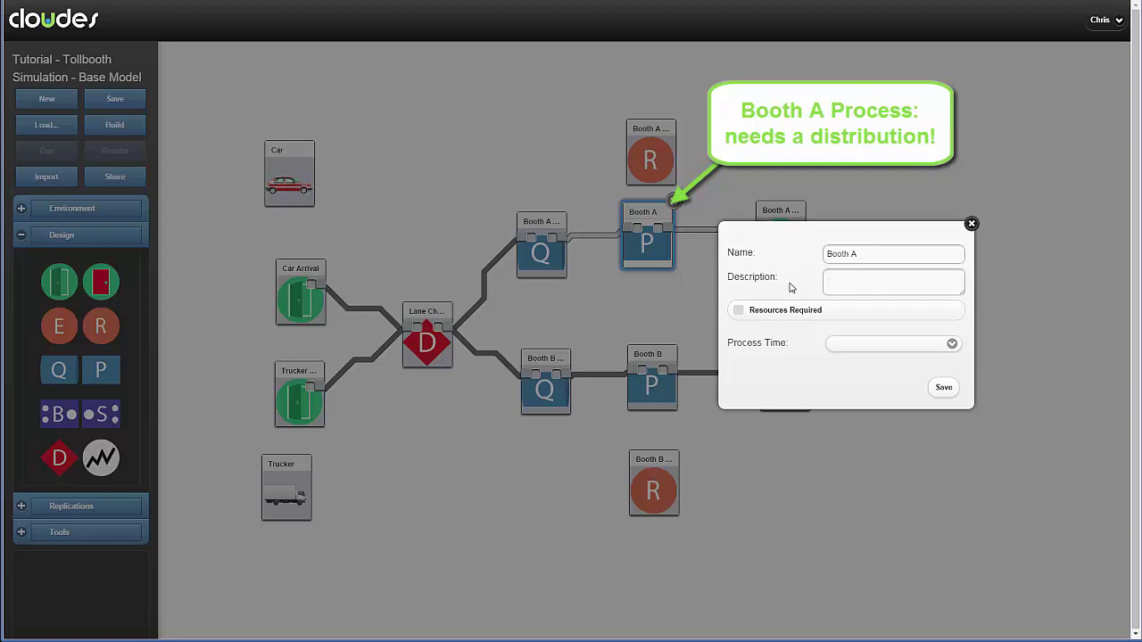
left_click(740, 310)
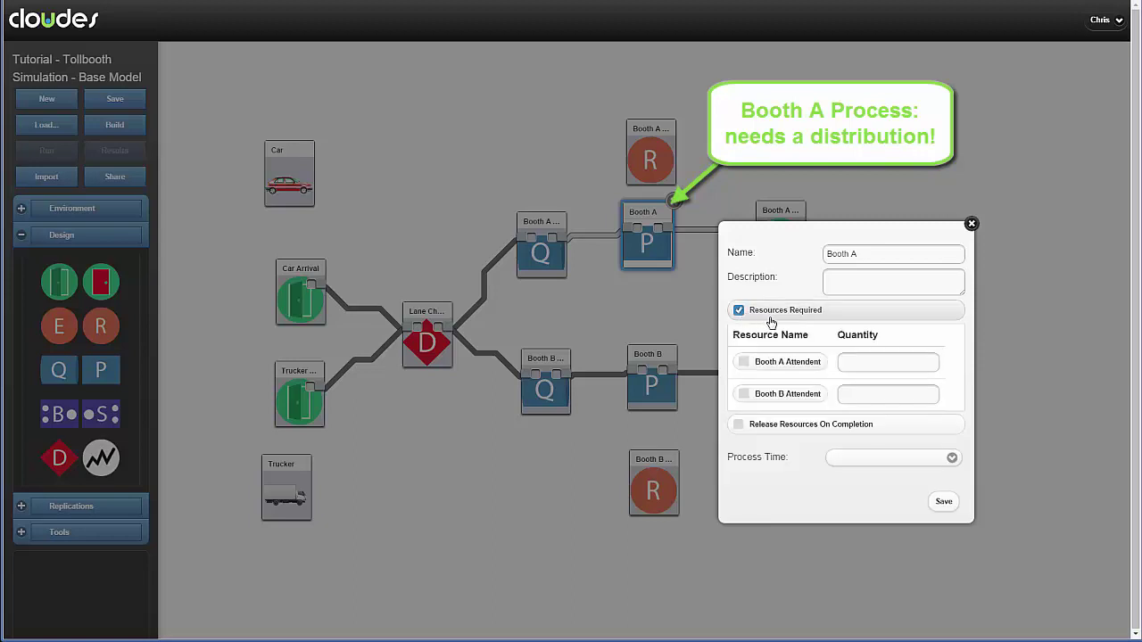
left_click(803, 364)
left_click(885, 363)
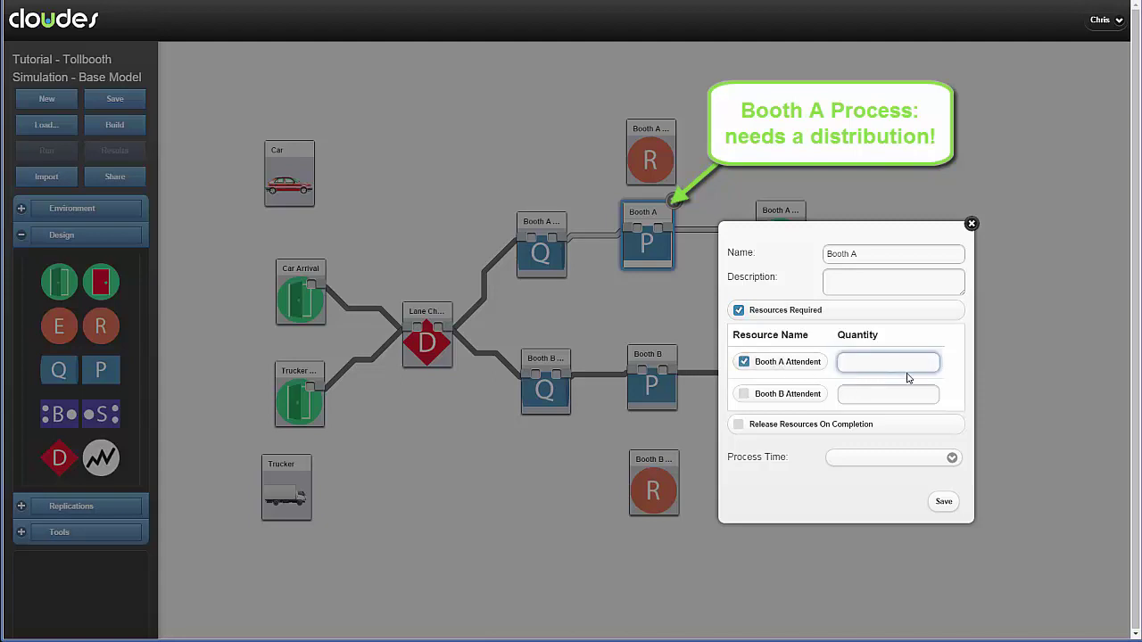
type("1")
left_click(740, 426)
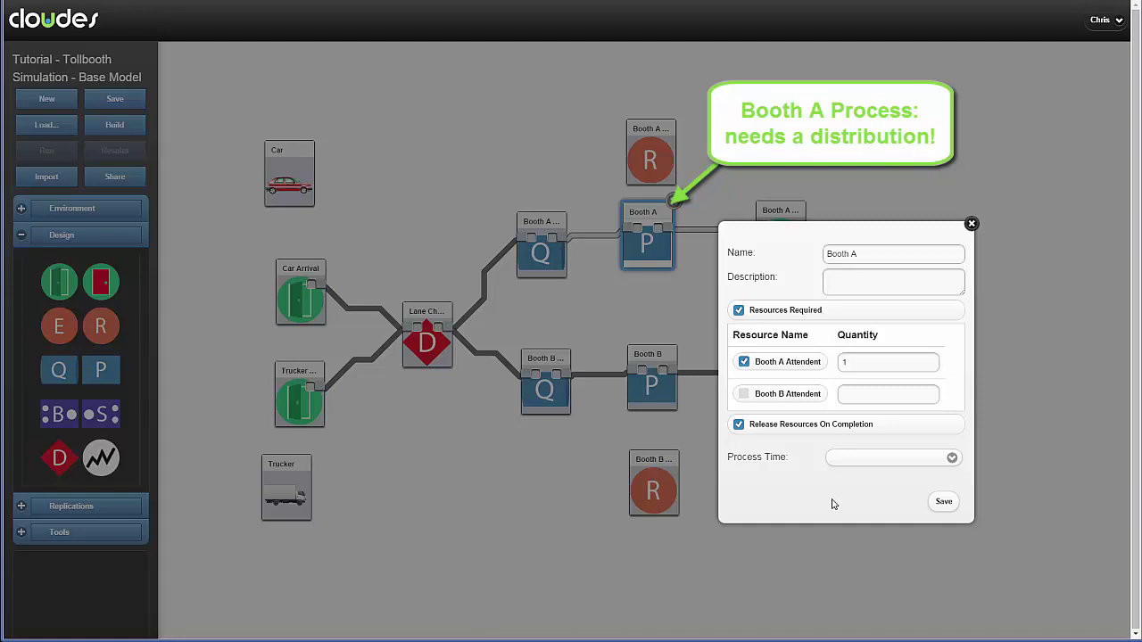
- Set Booth A's process time to Uniform with minimum 0.5 and maximum 2, and save it
left_click(903, 458)
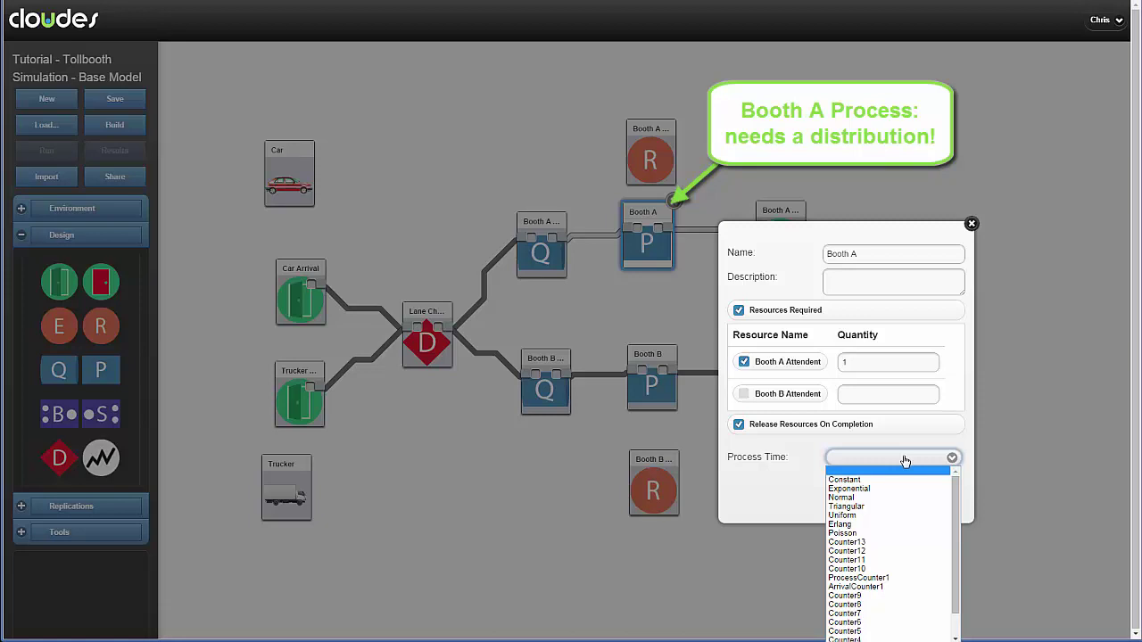
left_click(879, 515)
type("0.5")
key("Tab")
type("2")
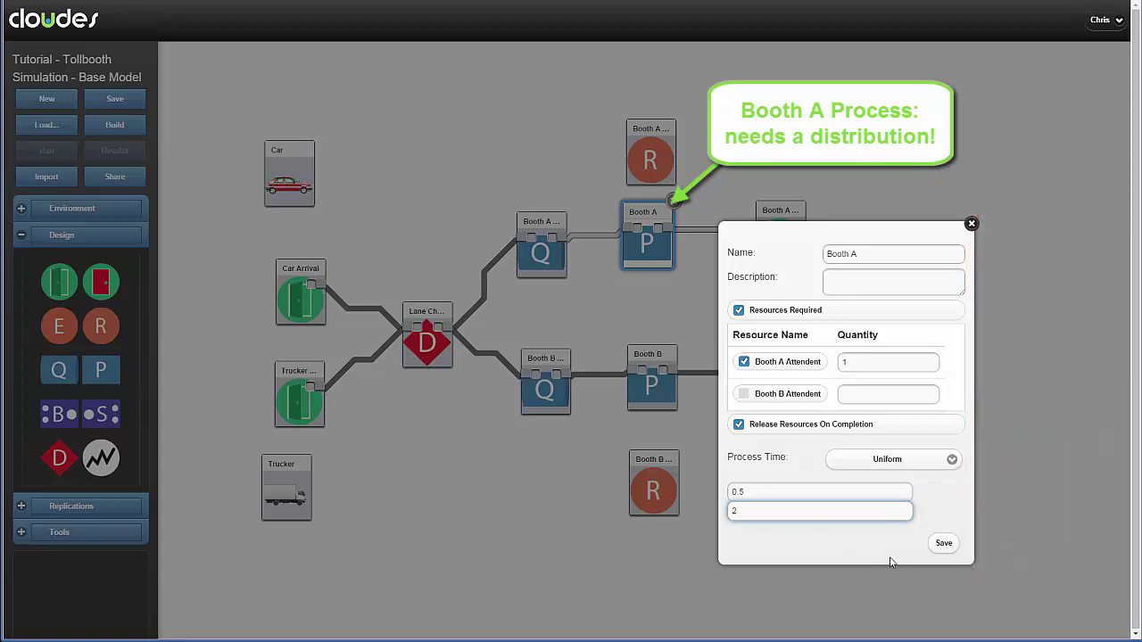
left_click(941, 547)
- Make the Booth B process require 1 Booth B Attendent and release its resources on completion
left_click(662, 393)
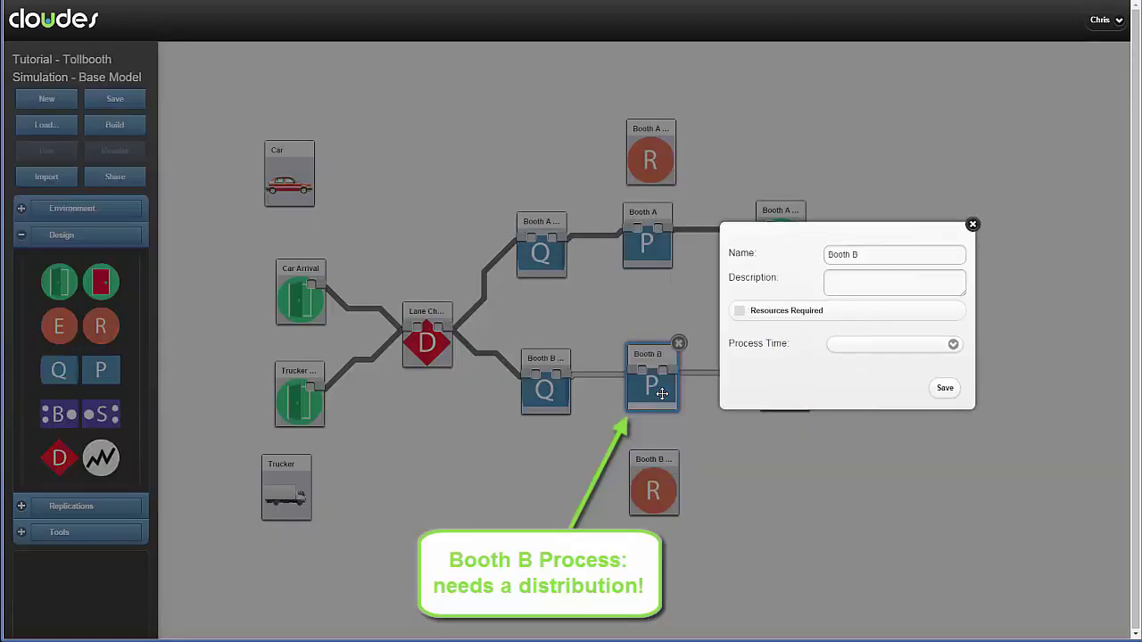
left_click(760, 311)
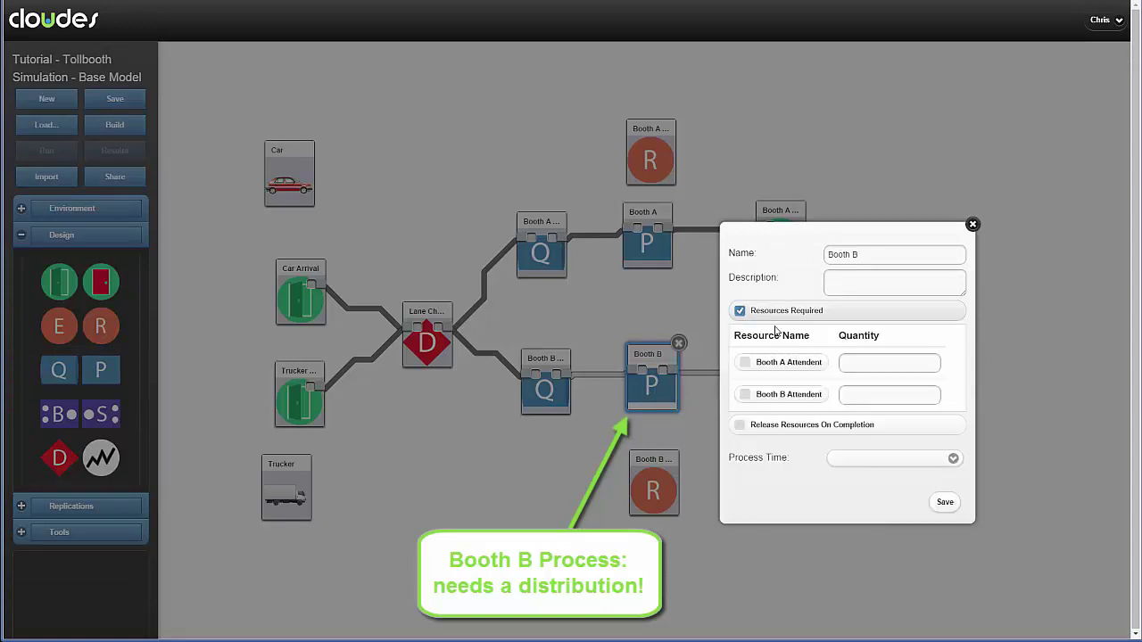
left_click(790, 393)
left_click(858, 397)
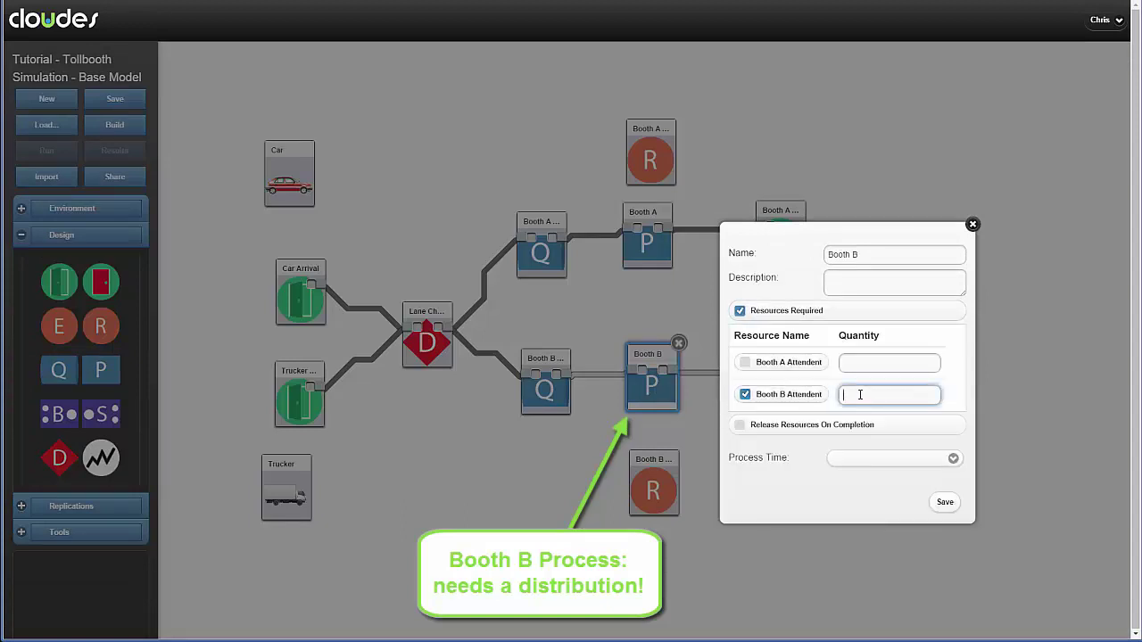
type("1")
left_click(797, 431)
left_click(797, 428)
- Set Booth B's process time to Uniform with minimum 0.6 and maximum 2.25, and save it
left_click(889, 460)
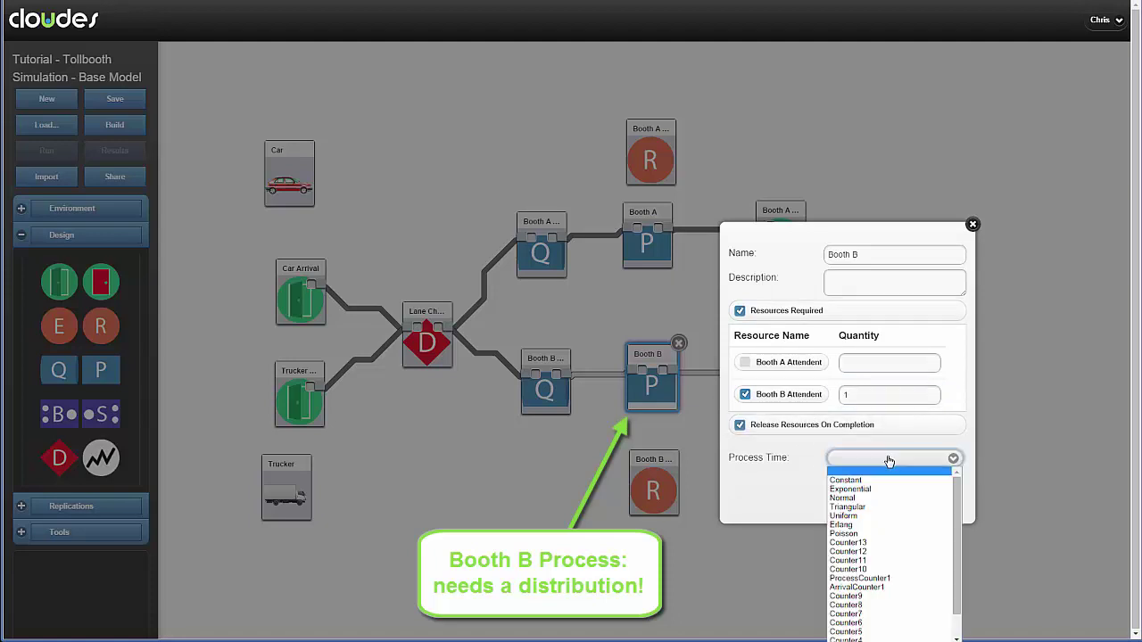
left_click(873, 515)
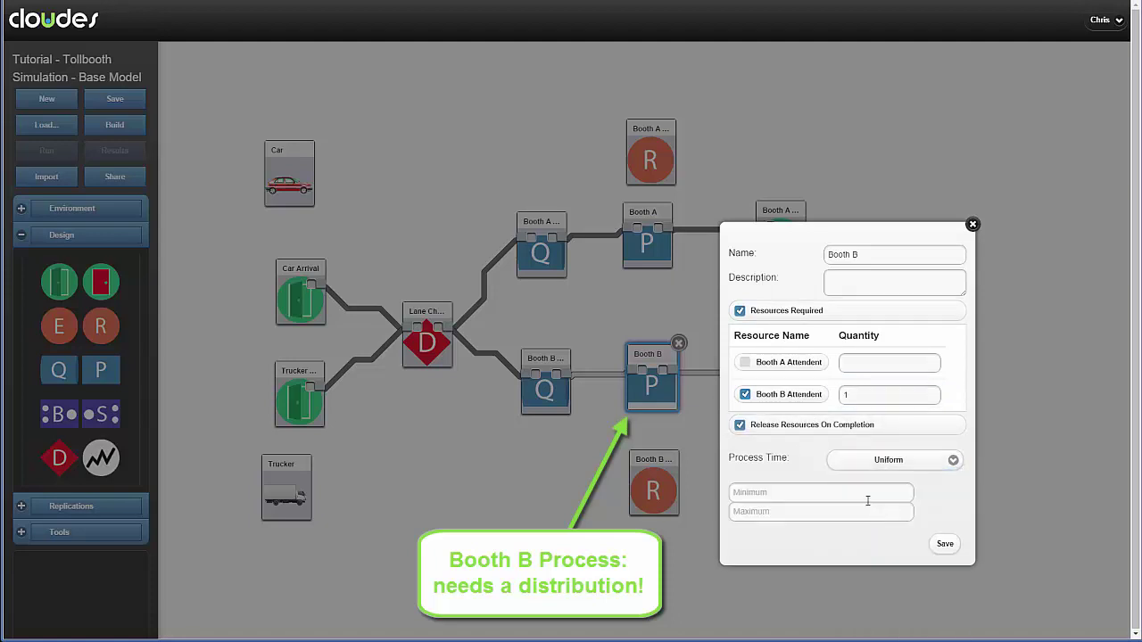
left_click(867, 496)
type("0.6")
key("Tab")
type("2.25")
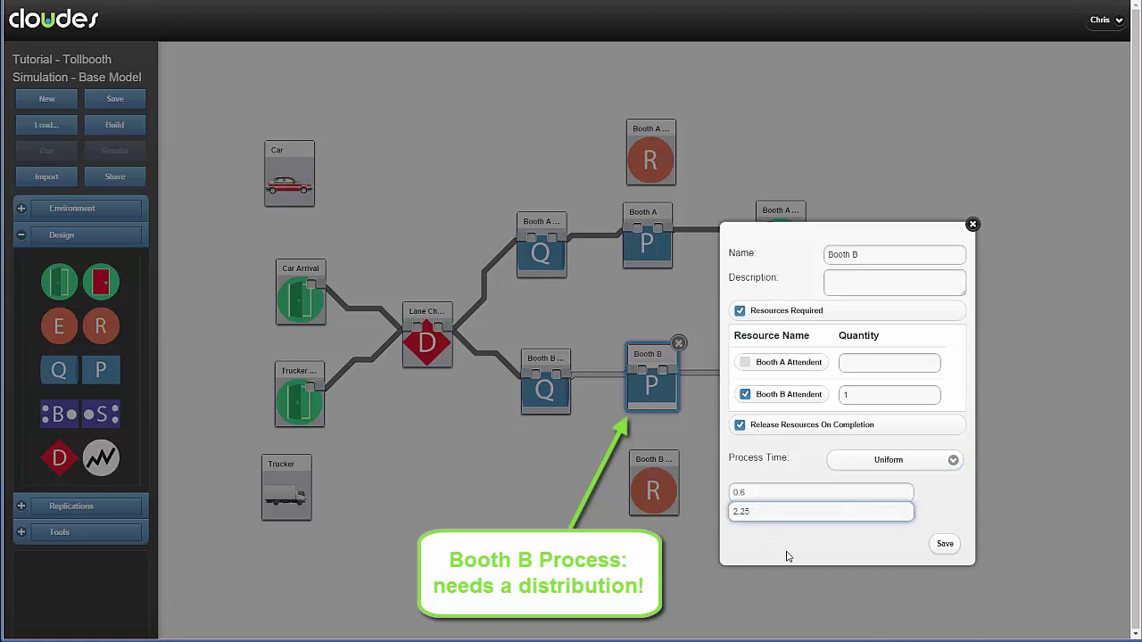
left_click(944, 544)
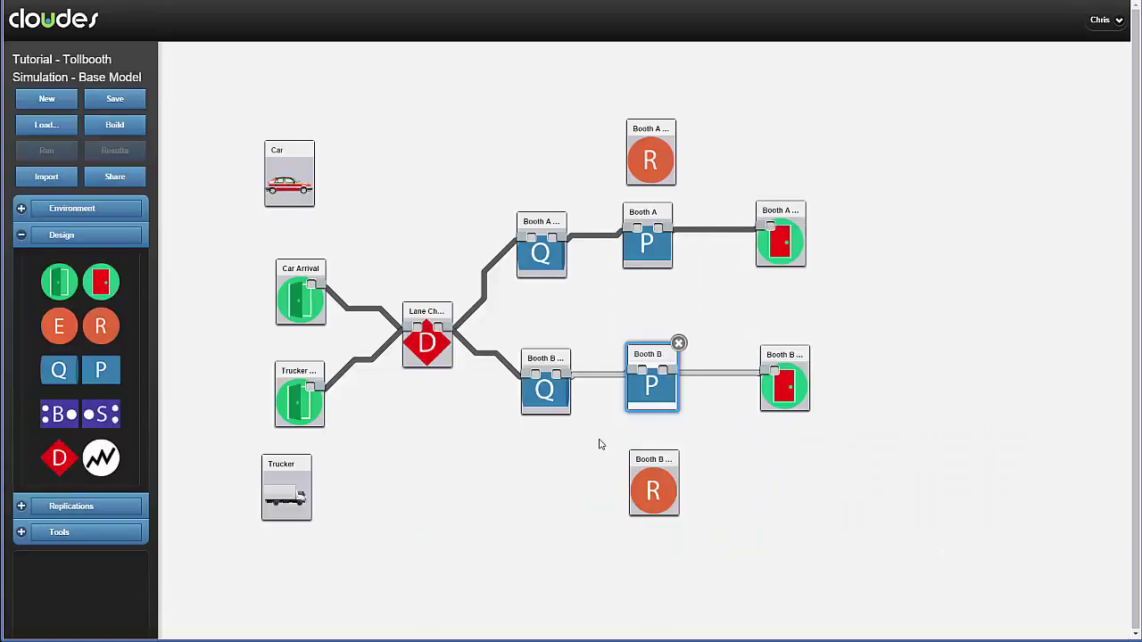
- Save the model, and set its chart time interval to 1 in the environment settings before saving it again
left_click(128, 102)
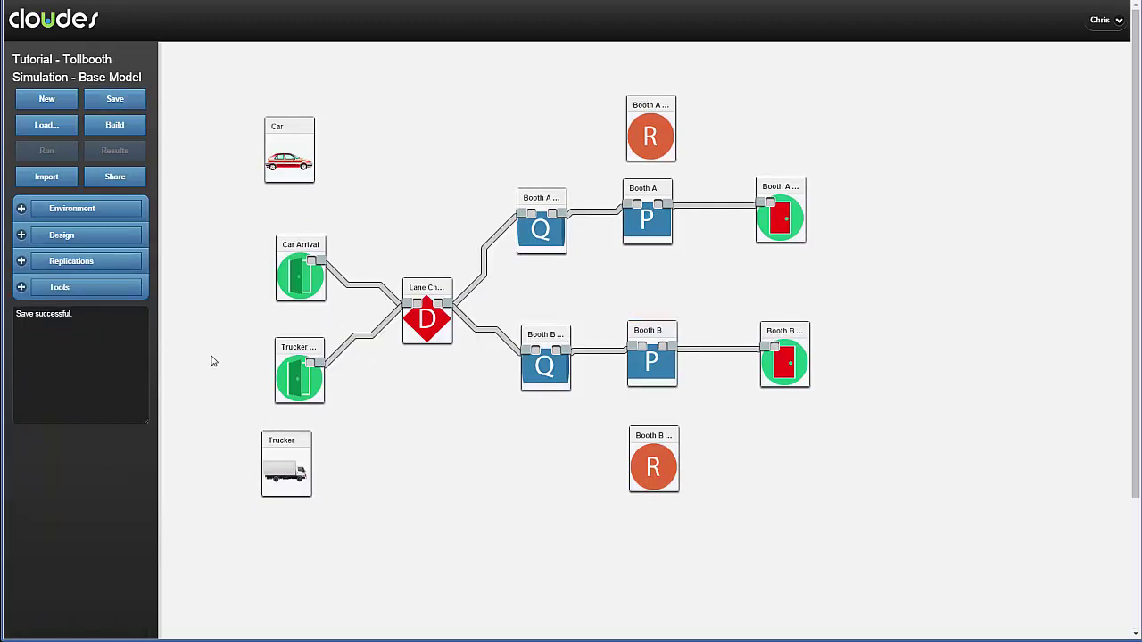
left_click(49, 212)
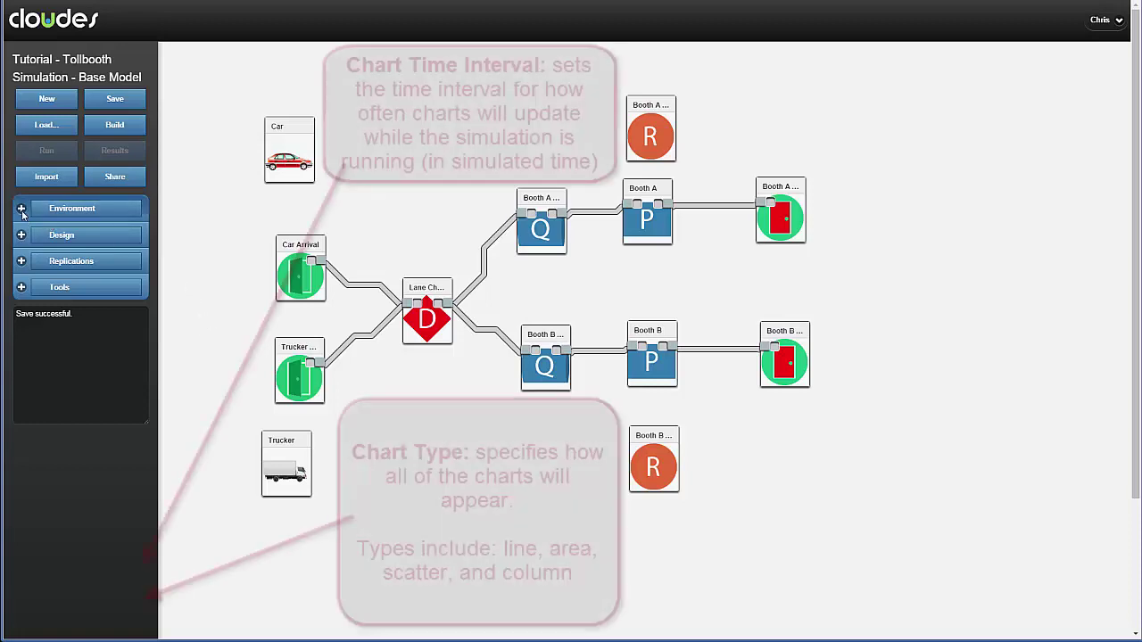
left_click(130, 580)
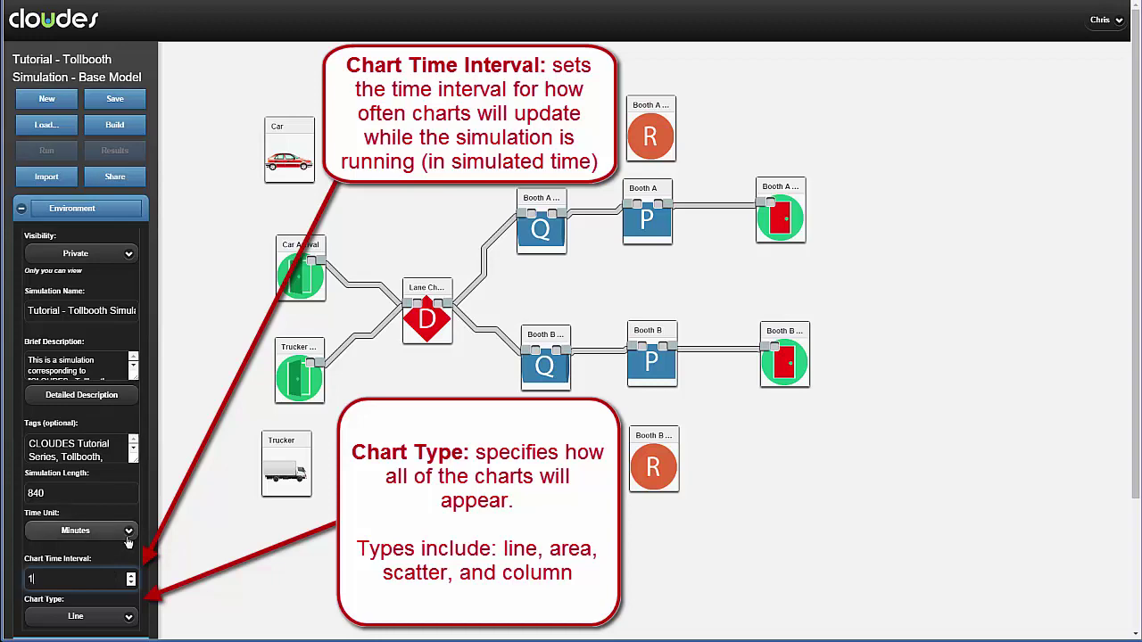
type("1")
left_click(114, 99)
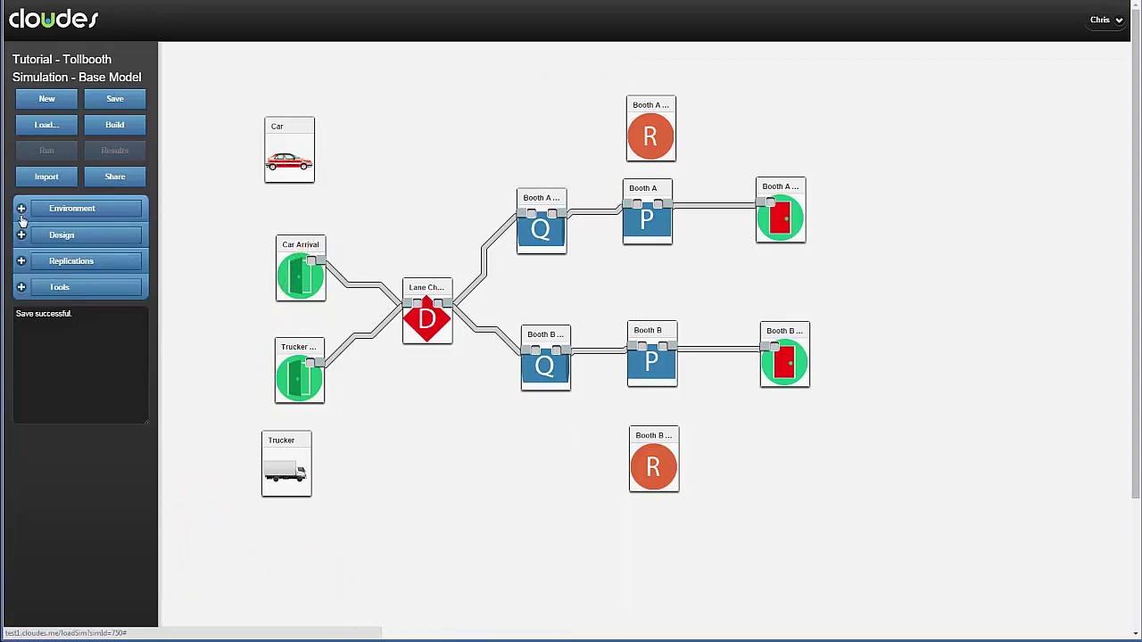
- Build the simulation and run it with the animation speed raised to 91, closing the run view partway through
left_click(121, 125)
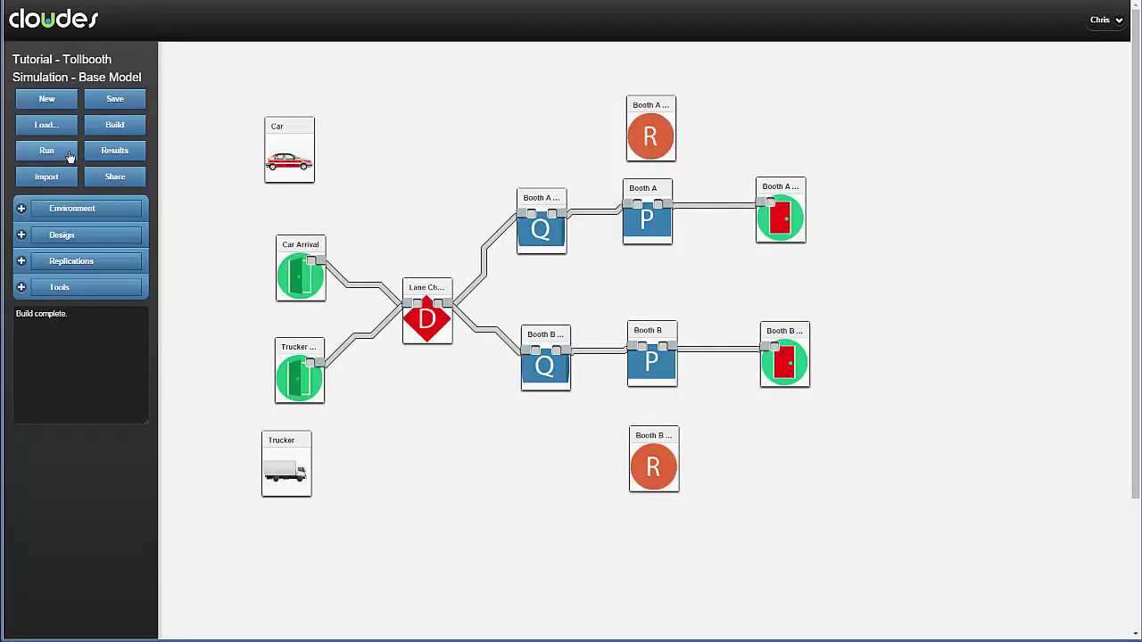
left_click(69, 157)
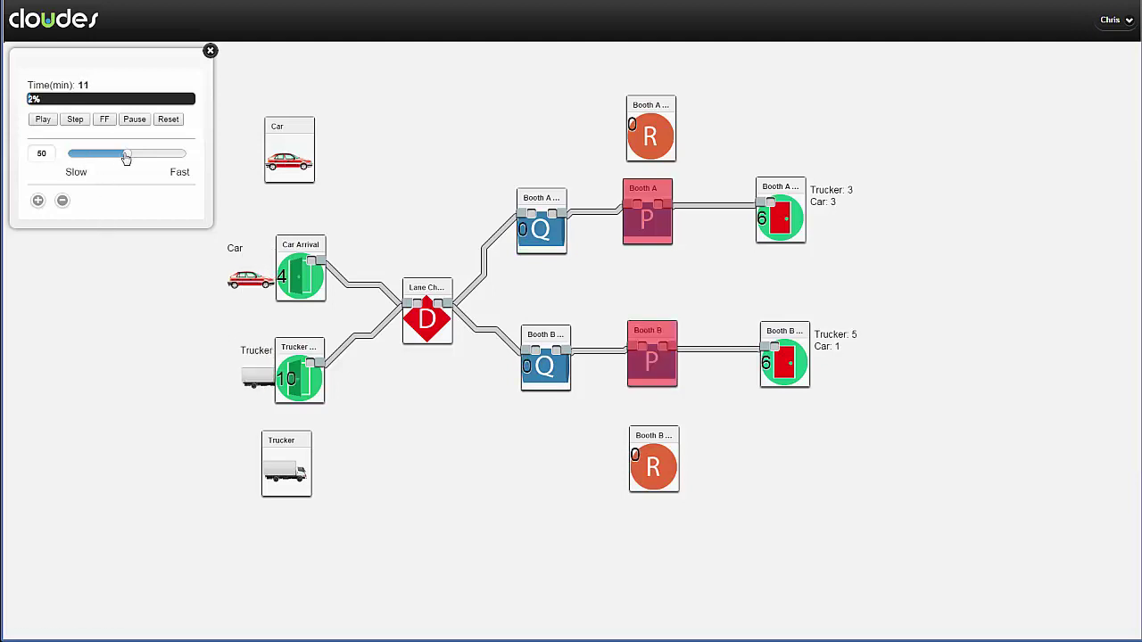
left_click_drag(126, 156, 177, 157)
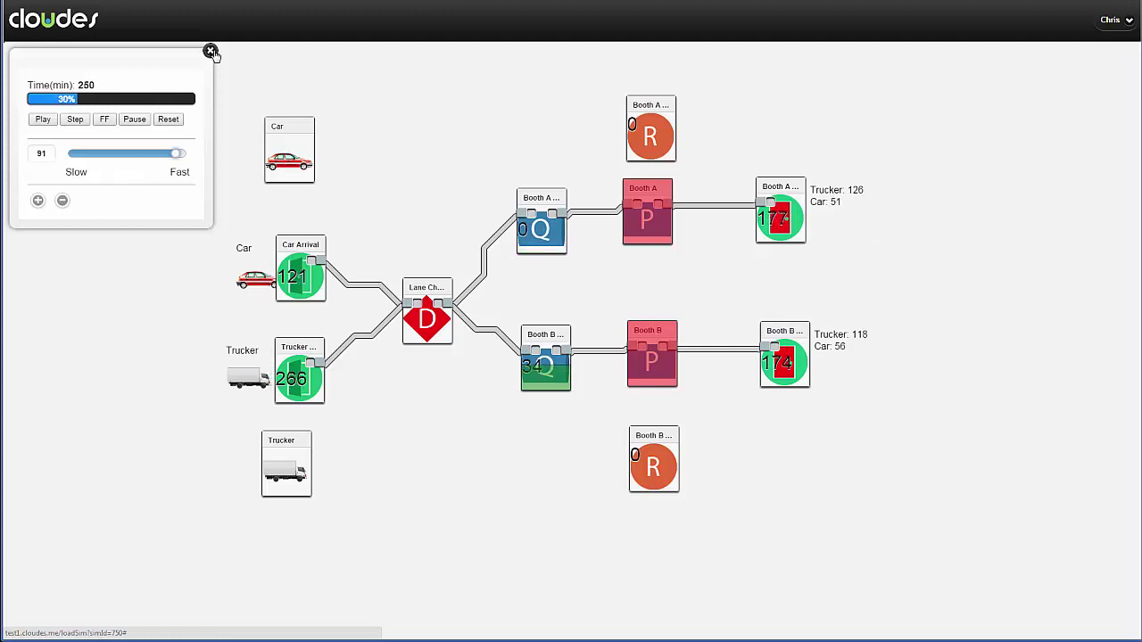
left_click(211, 50)
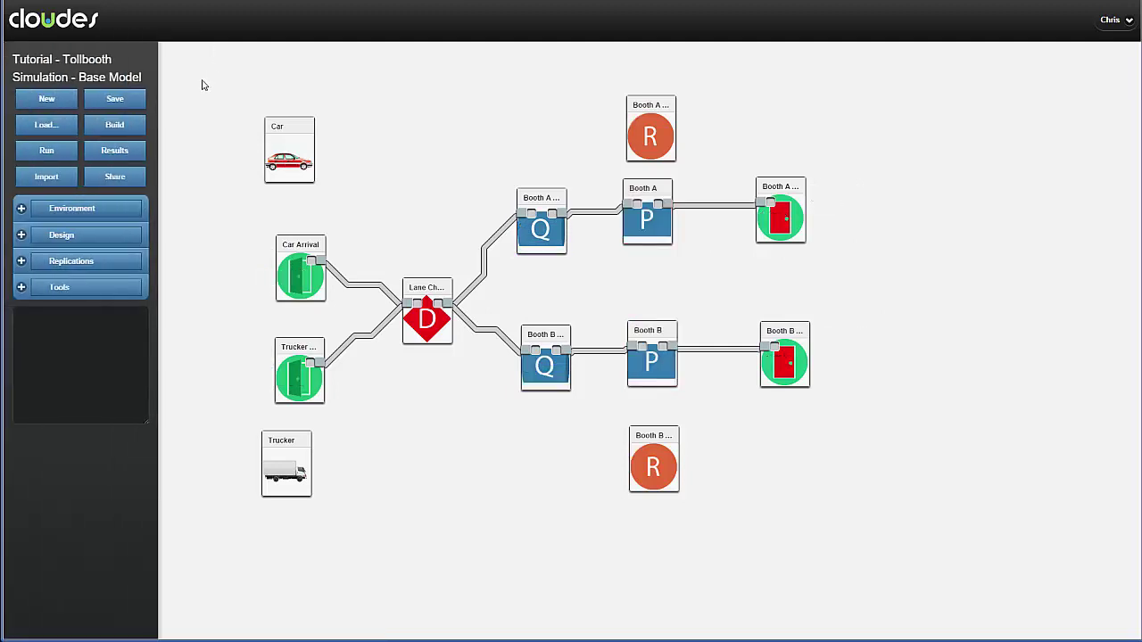
- Examine the run results for arrivals, queues, booths, attendants, lane choice and exits, including the charts, and close them
left_click(113, 153)
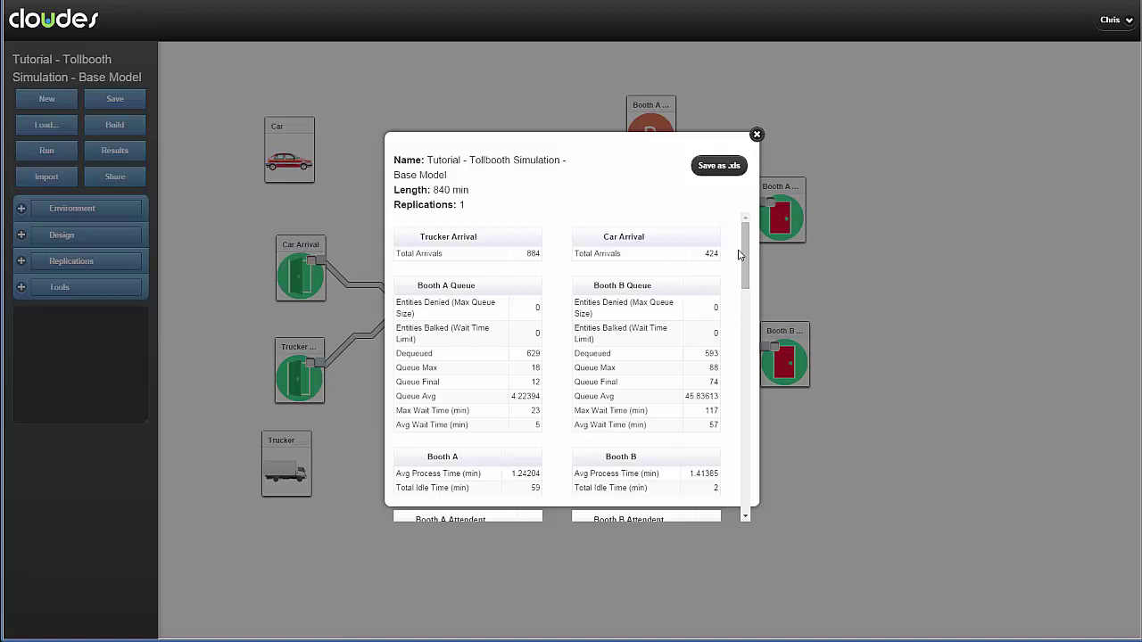
scroll(747, 252, "down", 1)
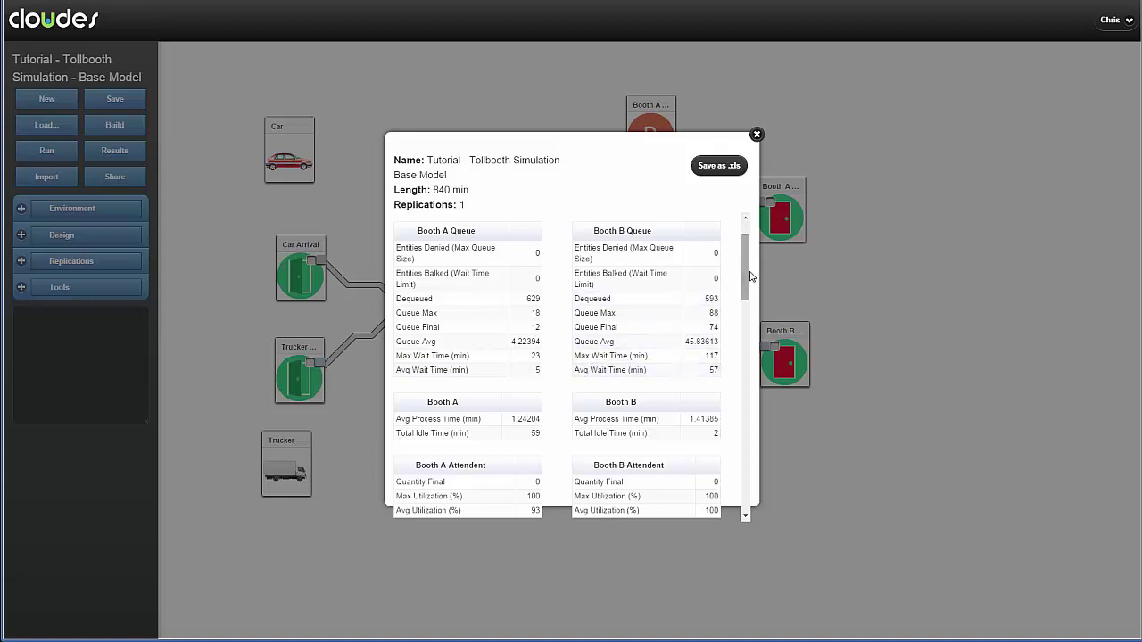
left_click_drag(748, 275, 756, 307)
scroll(756, 307, "down", 1)
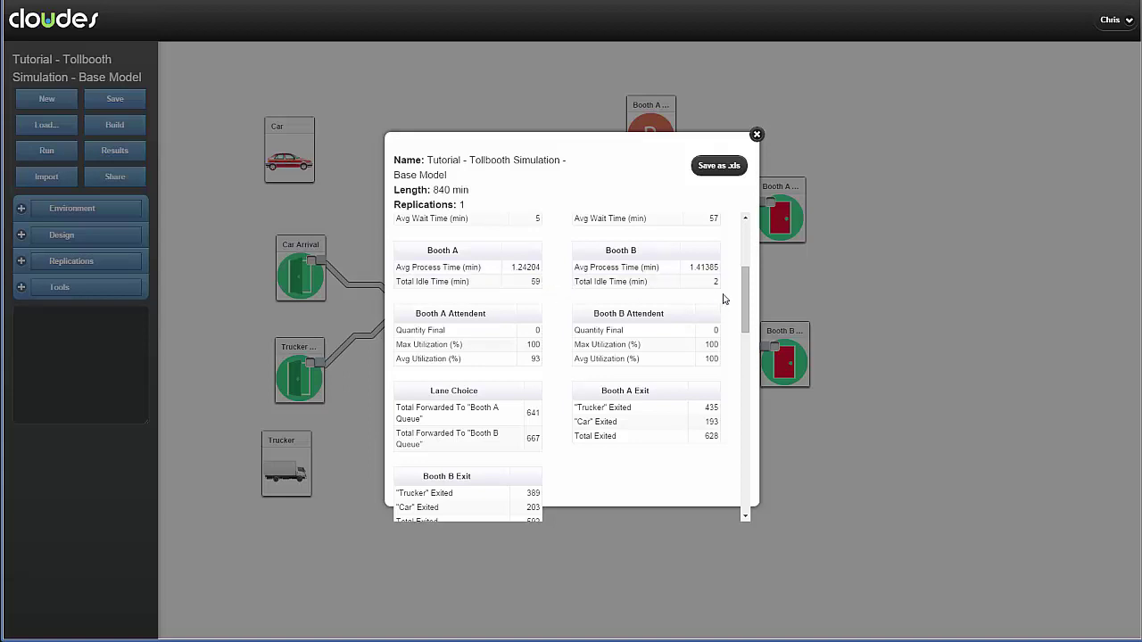
left_click_drag(748, 297, 747, 304)
scroll(538, 247, "down", 1)
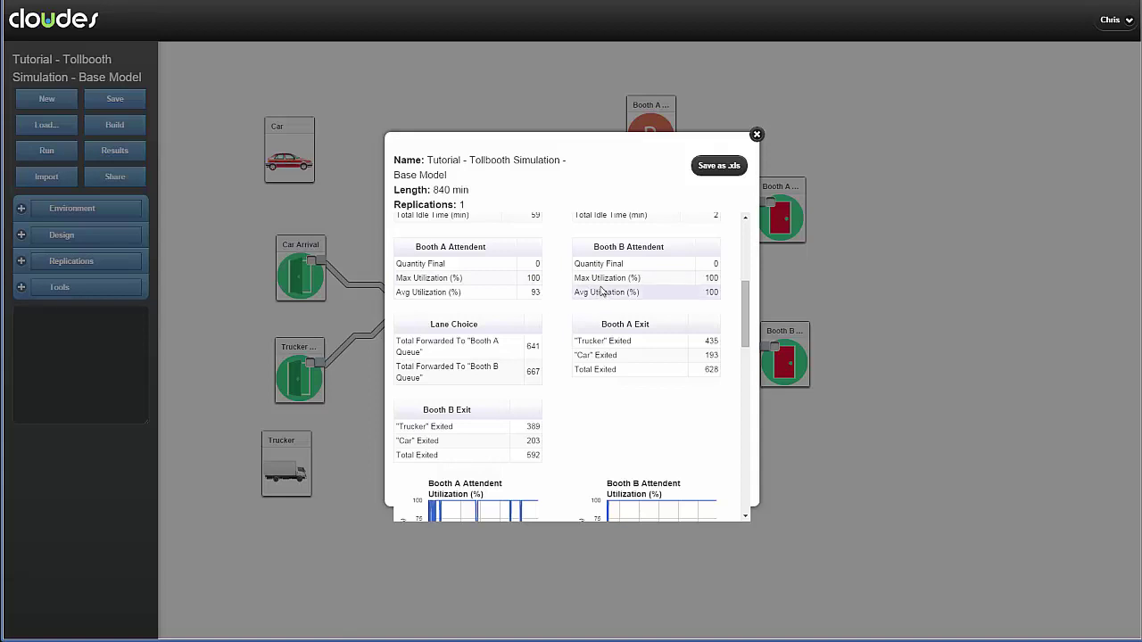
scroll(572, 294, "down", 1)
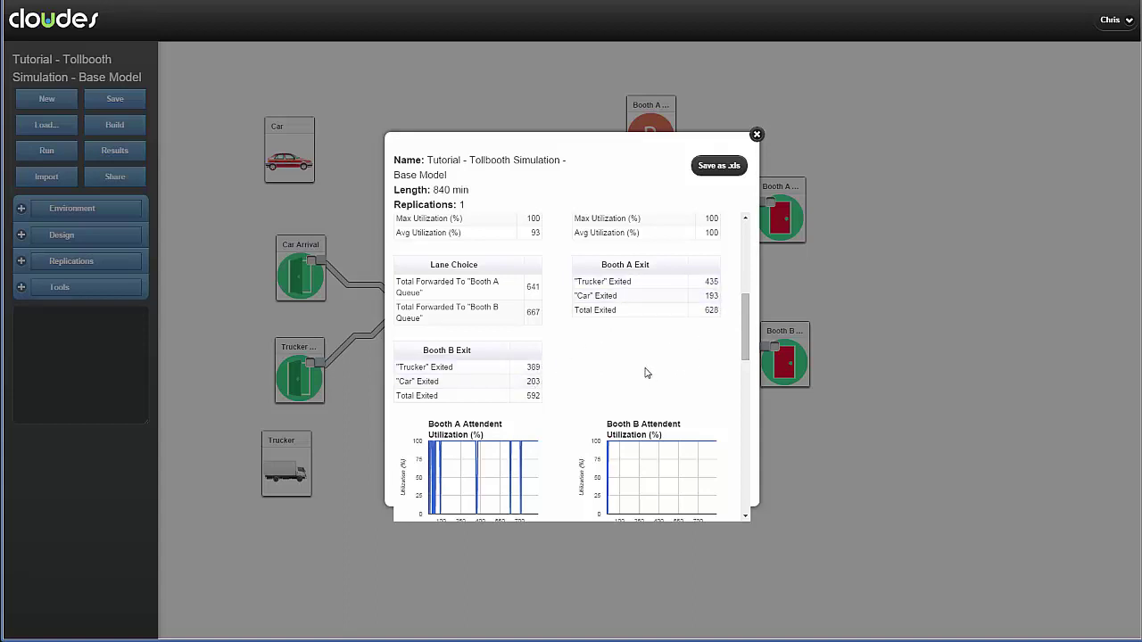
scroll(628, 375, "up", 1)
scroll(589, 357, "down", 3)
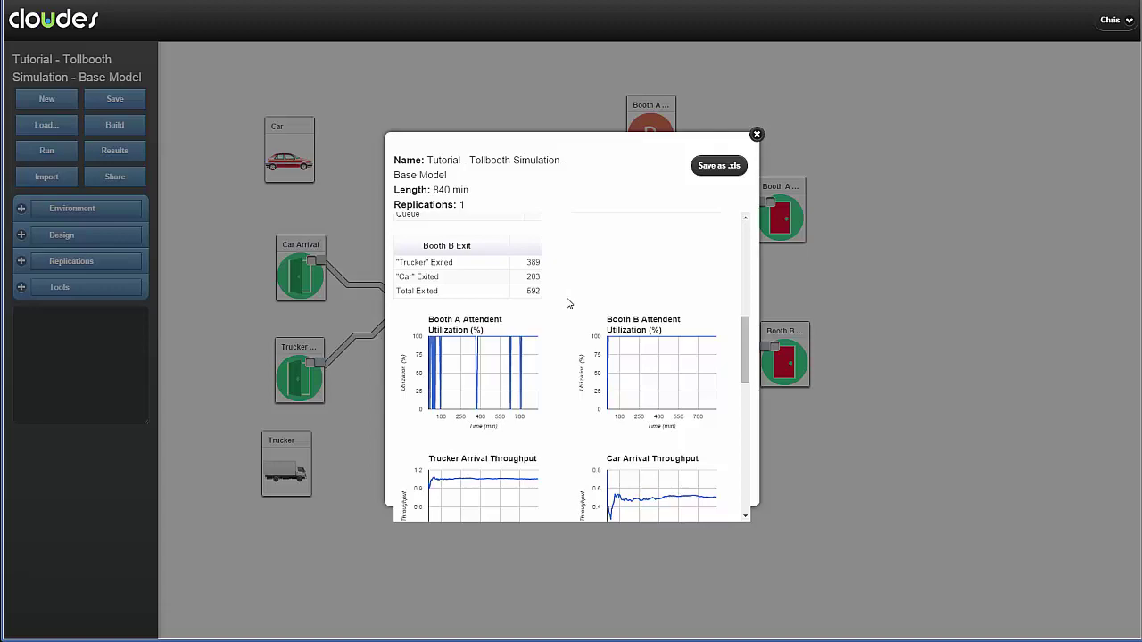
scroll(570, 302, "down", 1)
scroll(570, 302, "down", 5)
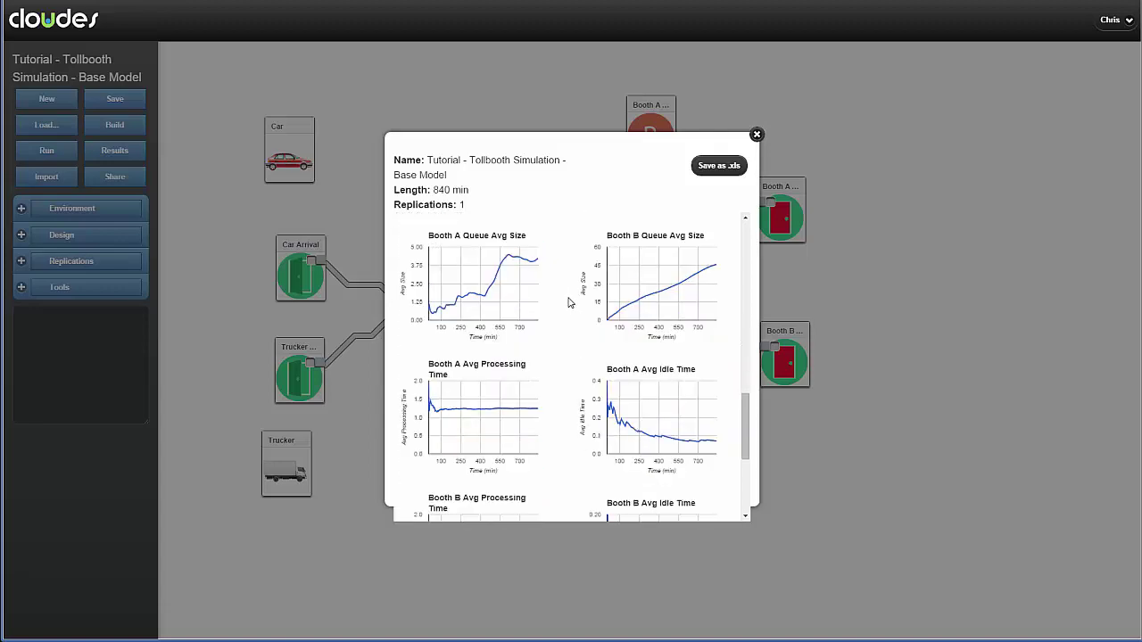
scroll(570, 303, "down", 6)
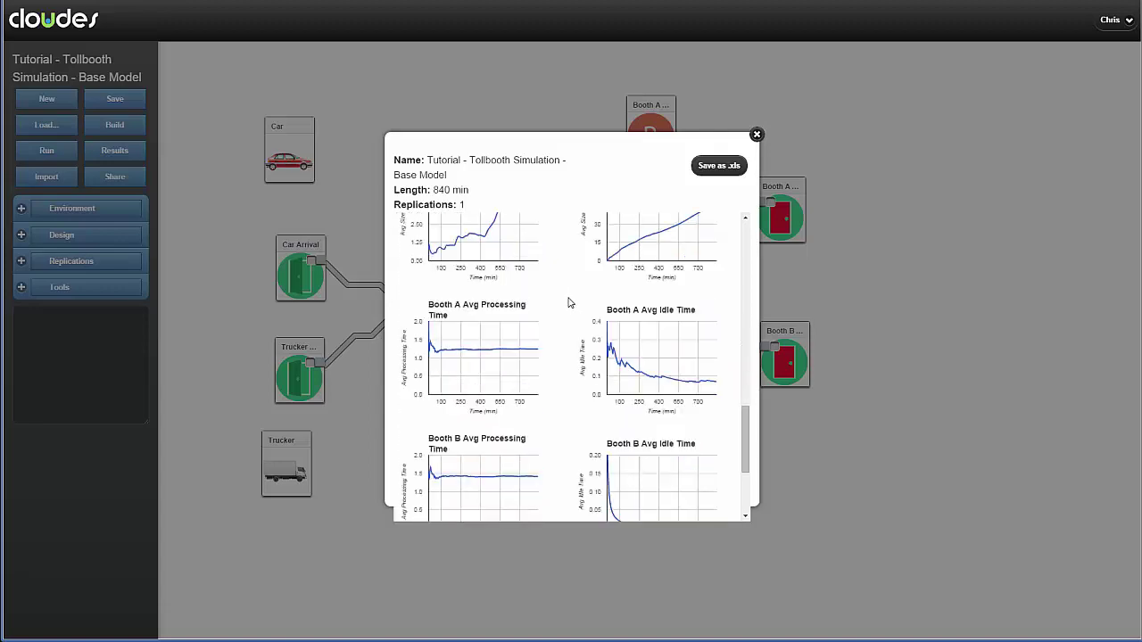
left_click(756, 136)
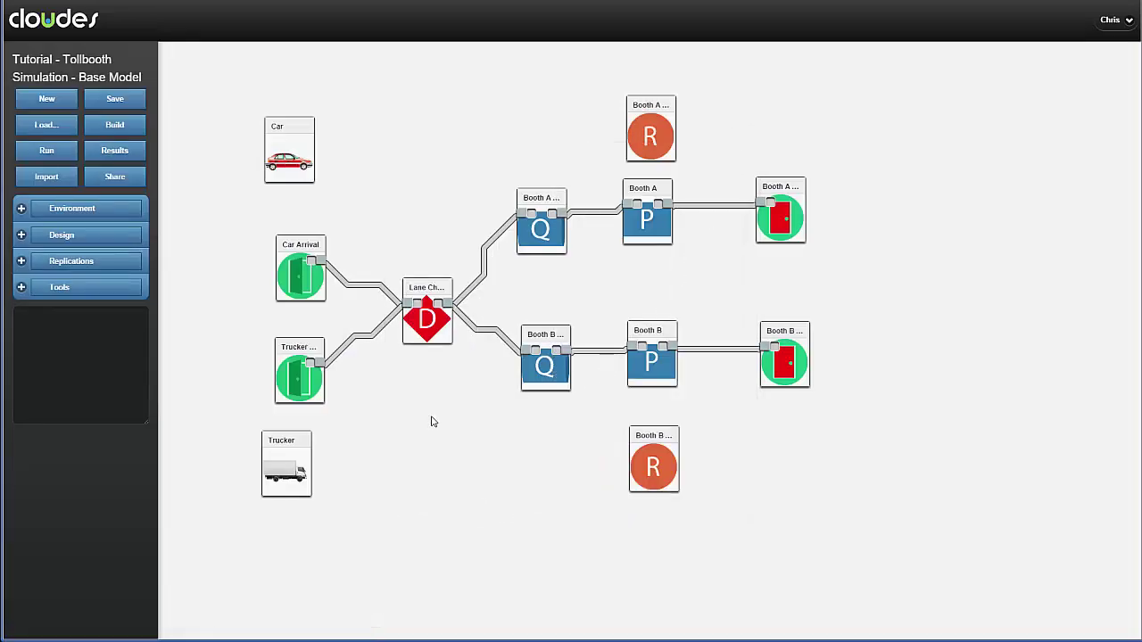